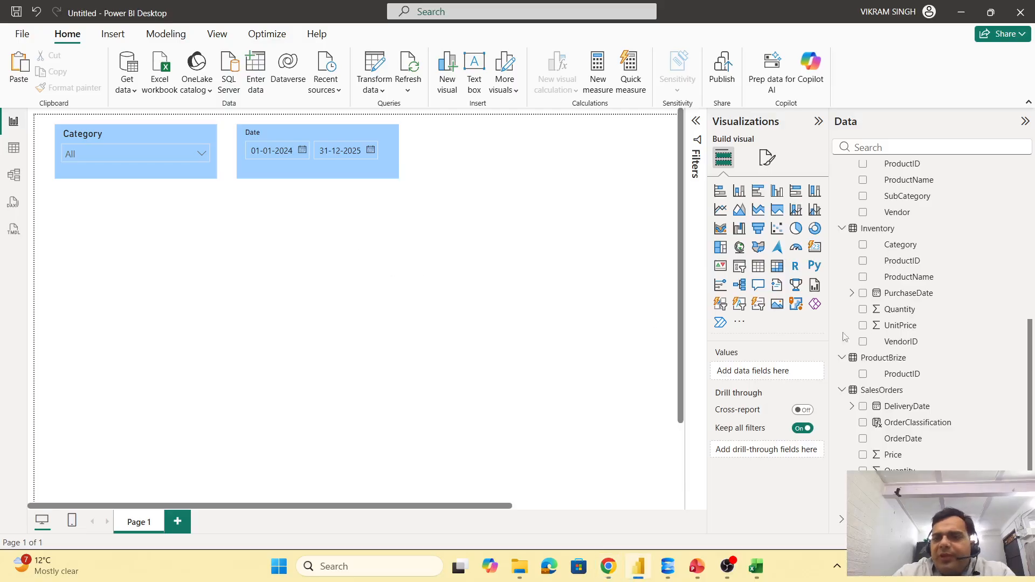
Collapse the dimDate, DimProduct, Inventory and ProductBrize tables in the data list
scroll(961, 262, "up", 5)
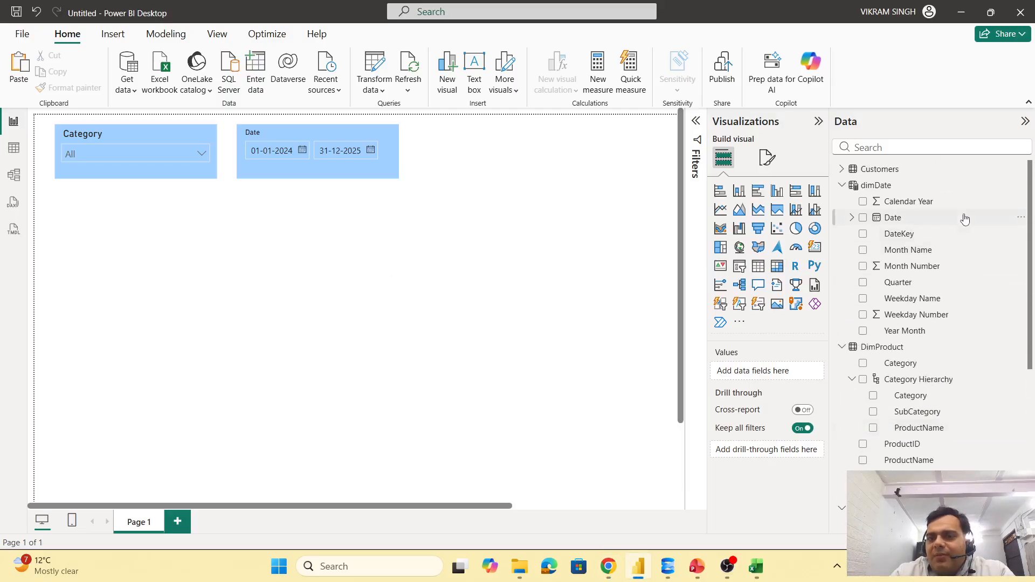
left_click(842, 185)
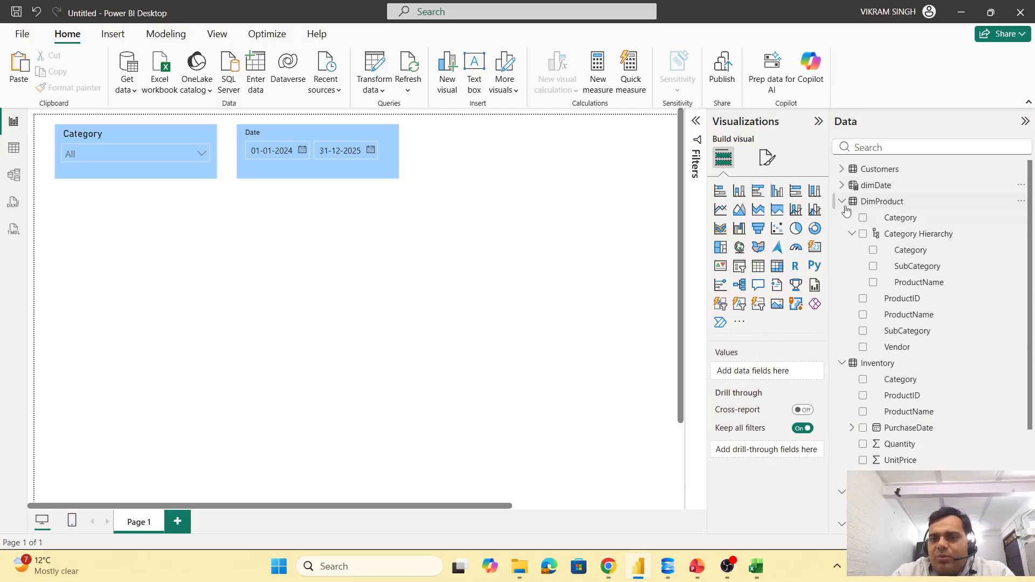
left_click(841, 202)
left_click(842, 218)
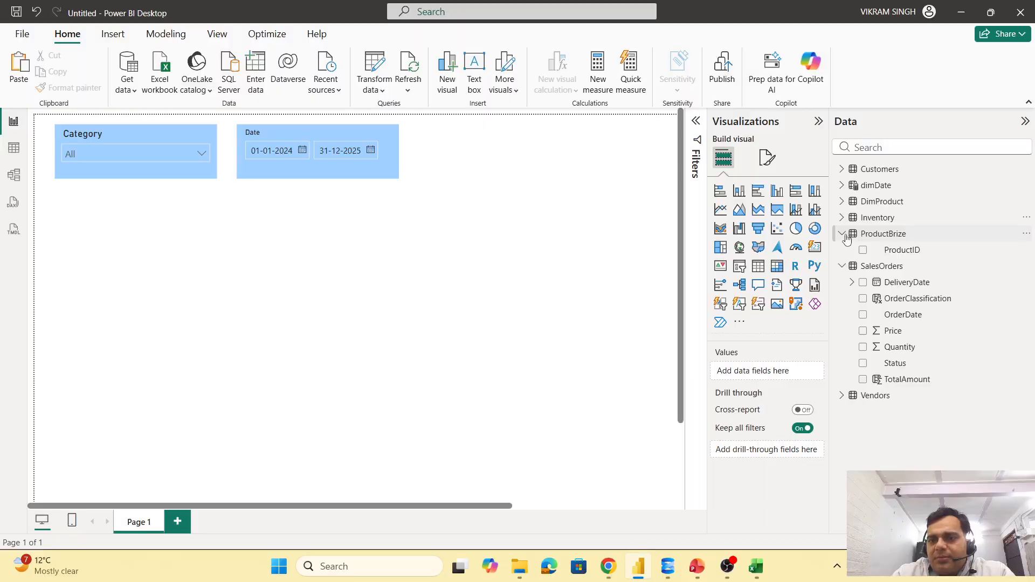
left_click(842, 234)
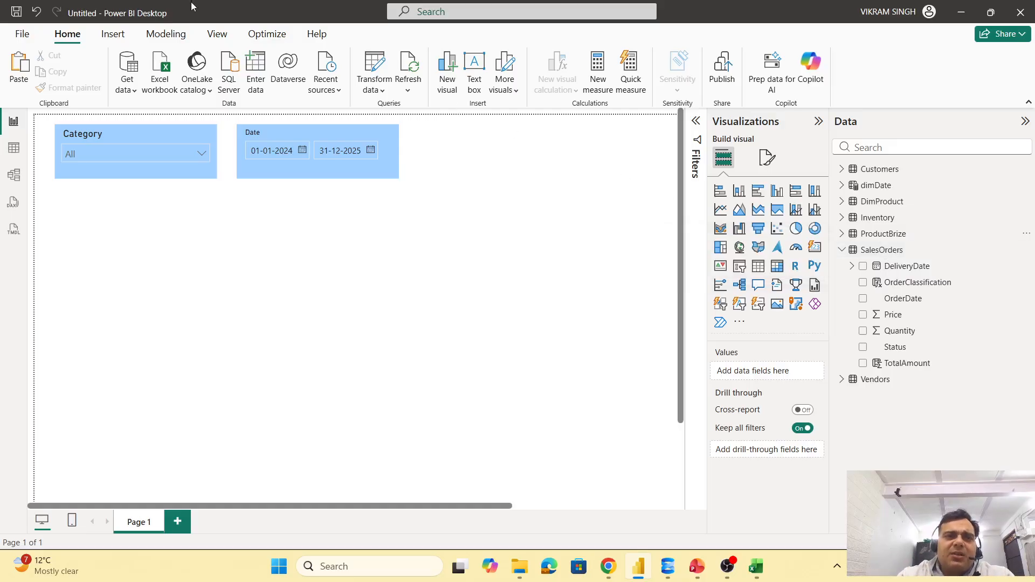
Create a calculated table named SalesSumarry with the empty expression {}
left_click(152, 36)
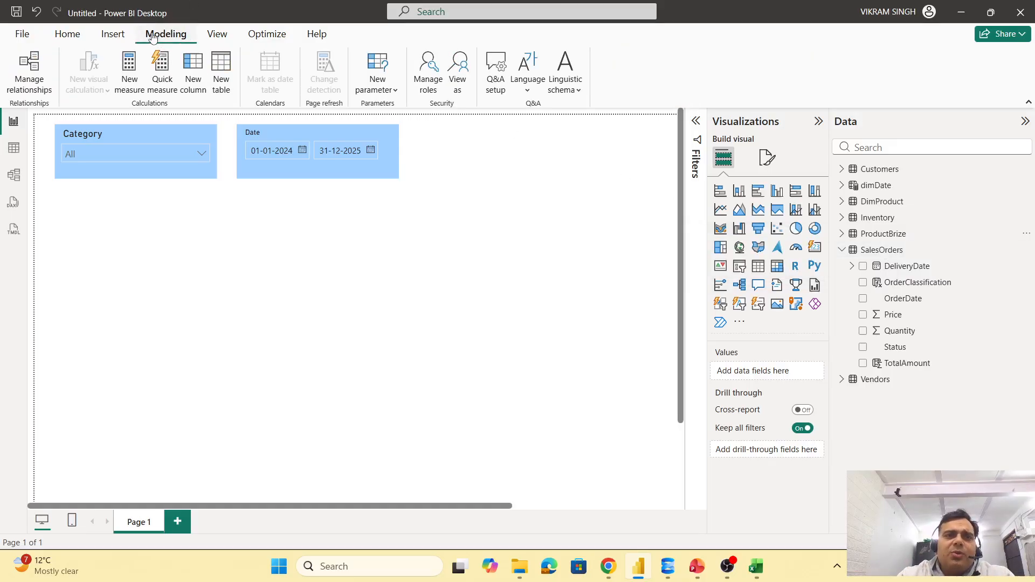
left_click(221, 86)
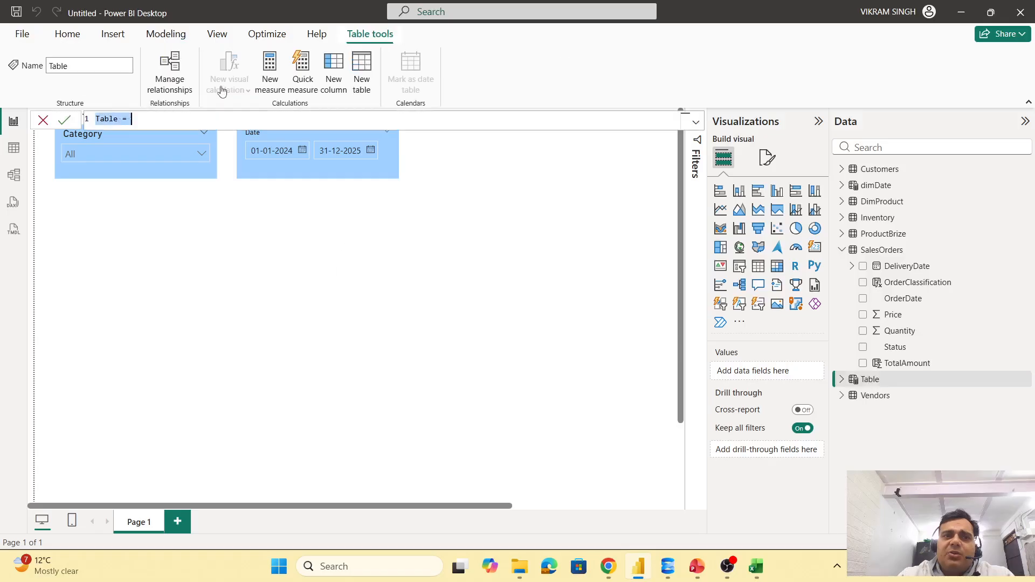
double_click(107, 118)
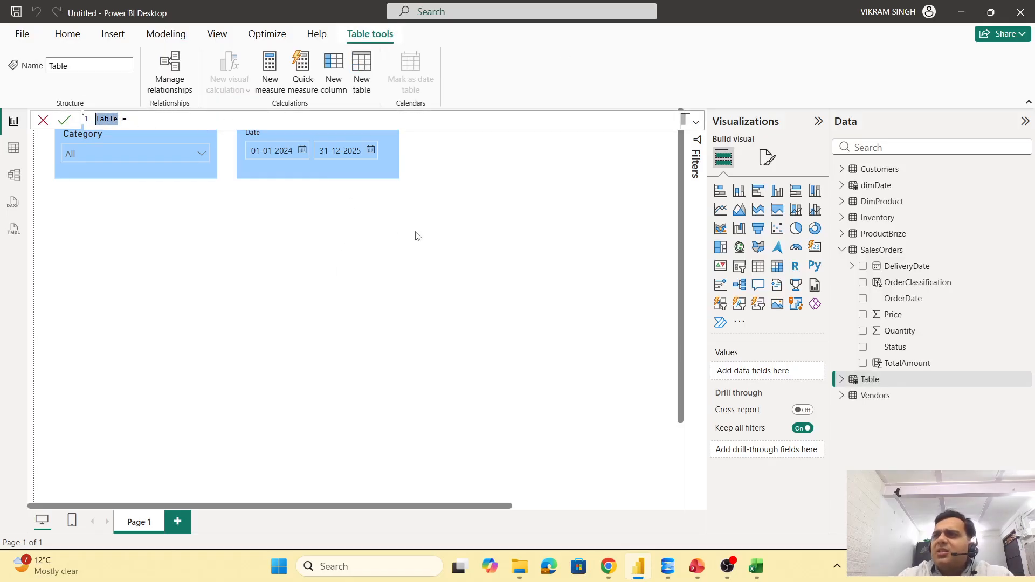
type("SalesB")
key("BackSpace")
type("Sum")
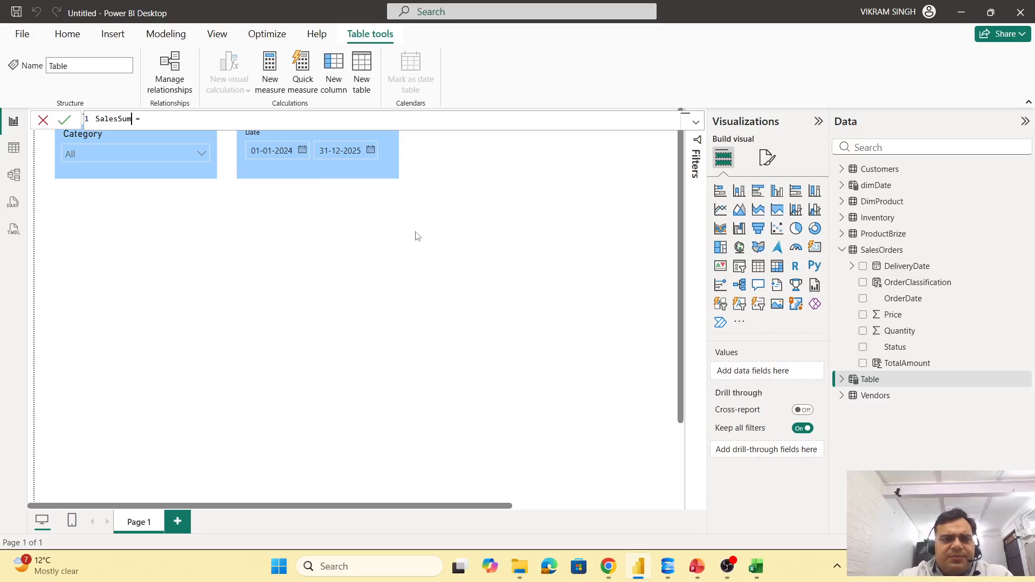
type("arry")
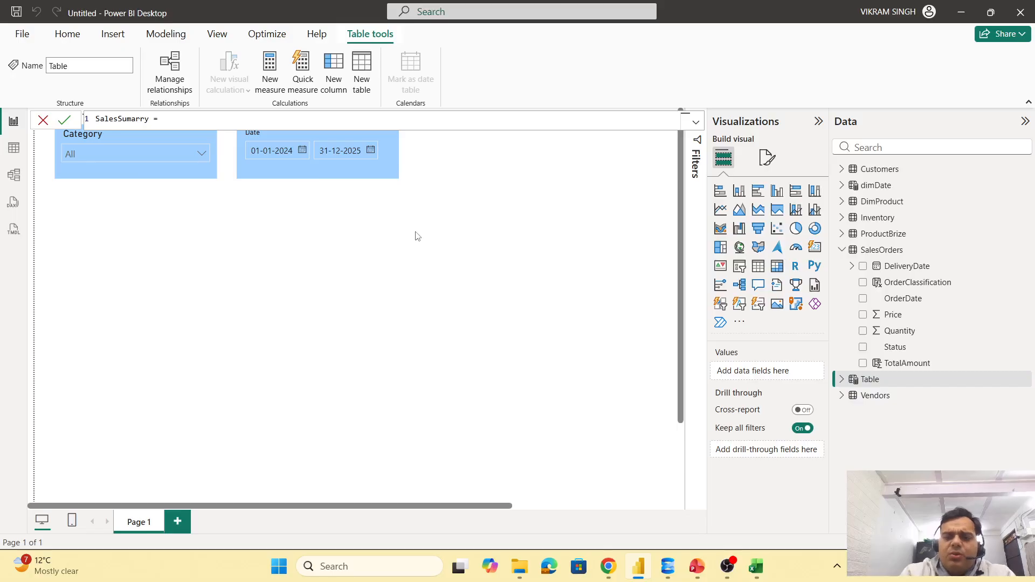
type("{")
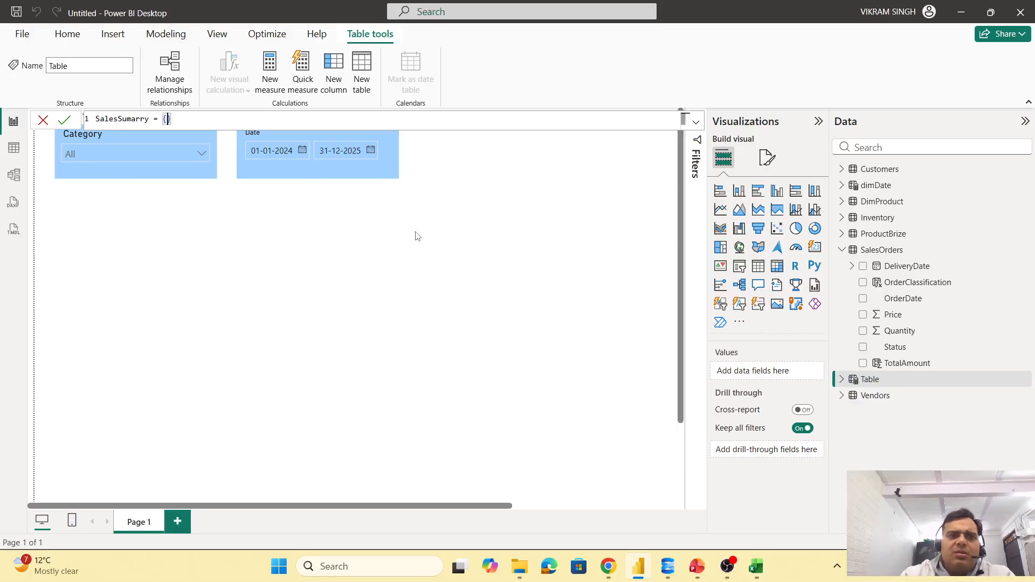
key("Return")
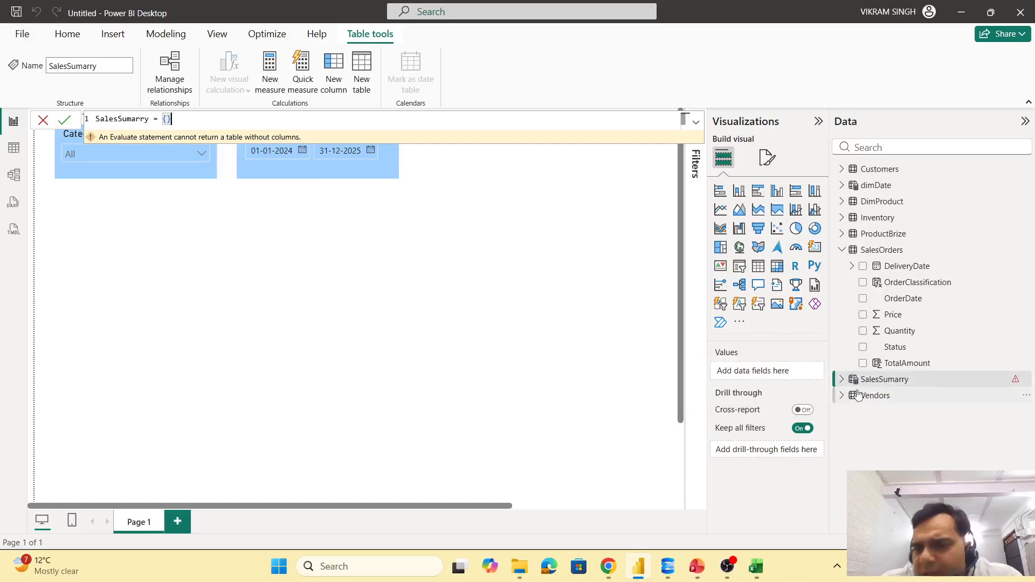
Expand the SalesSumarry table and start a new measure in it named CustomerCount
left_click(843, 380)
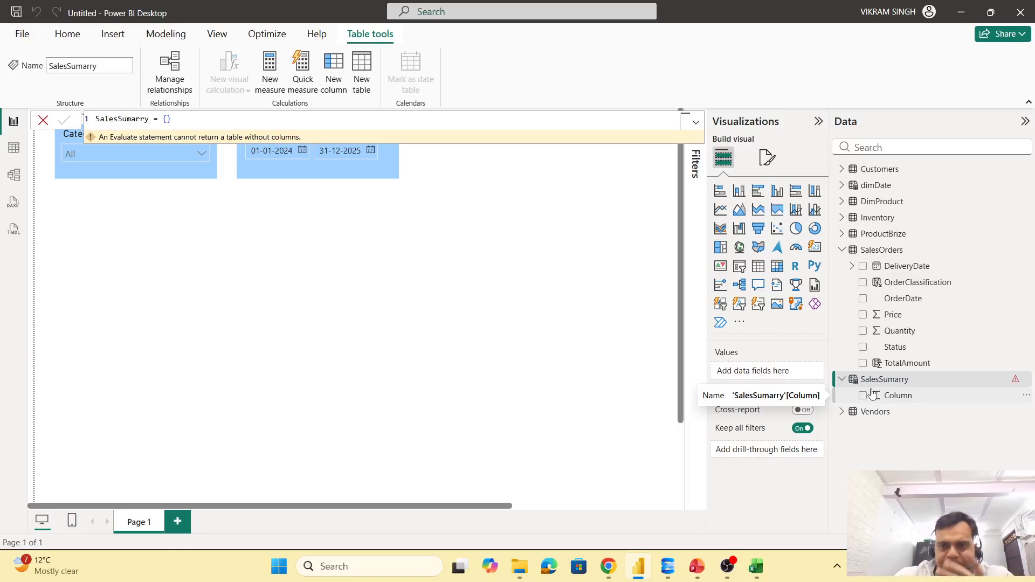
right_click(910, 383)
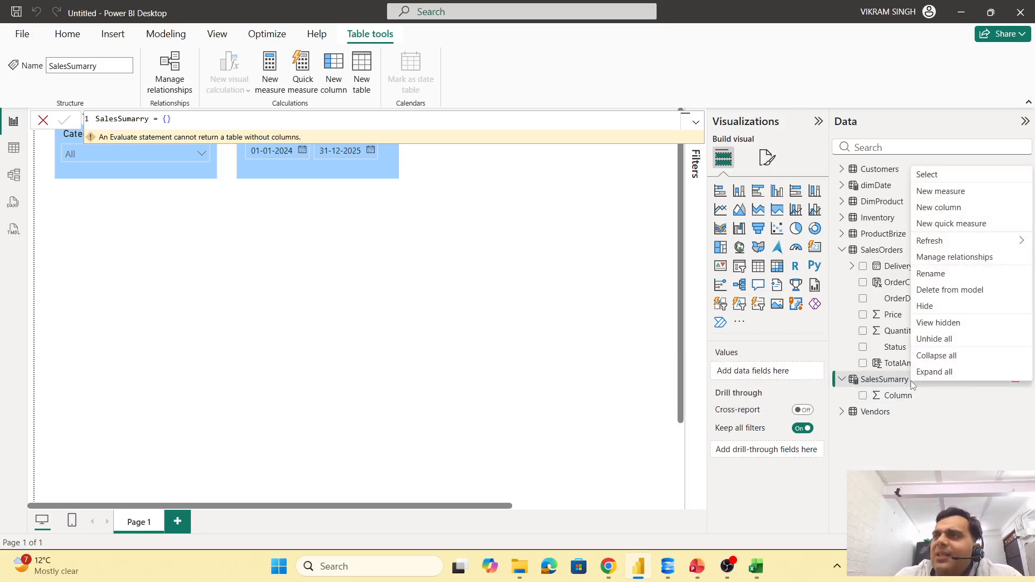
left_click(883, 462)
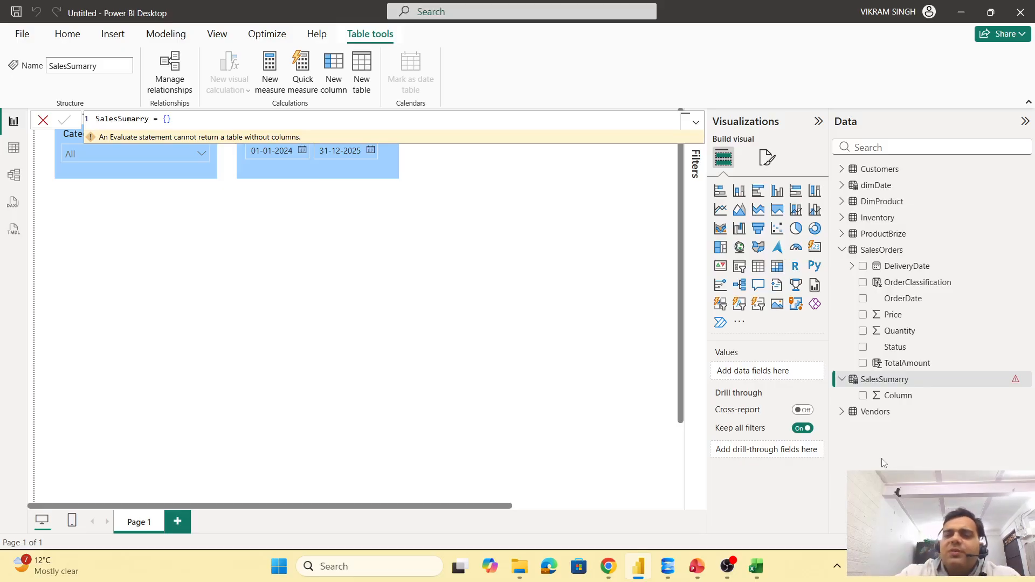
right_click(893, 379)
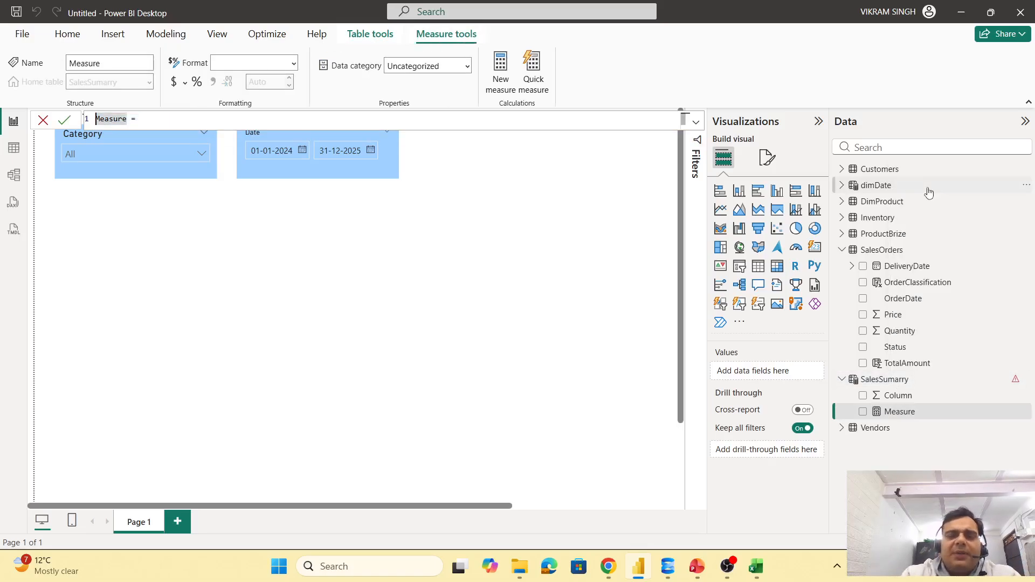
key("Delete")
key("Delete")
key("Delete")
key("Delete")
key("Delete")
key("Delete")
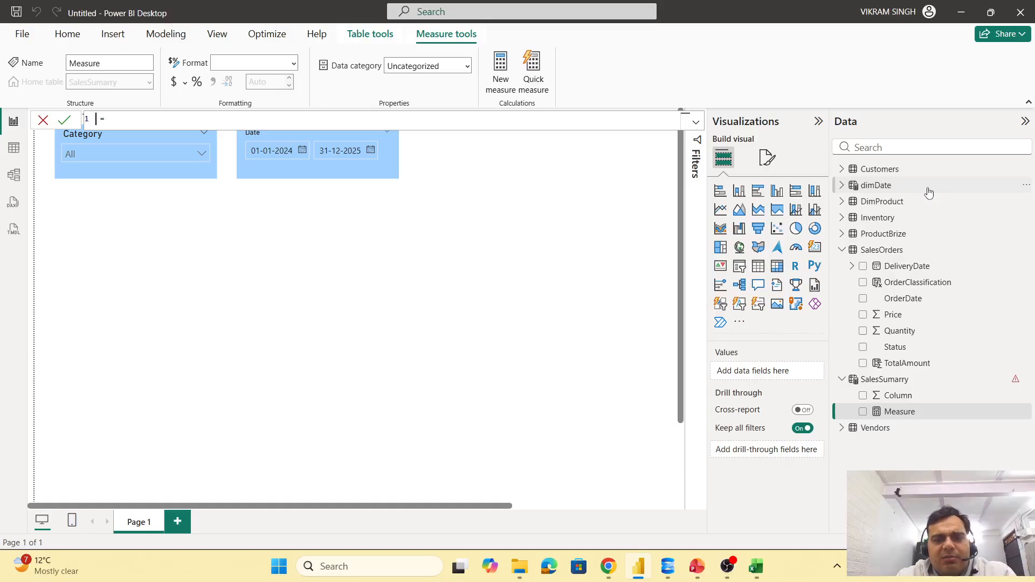
type("Sale===")
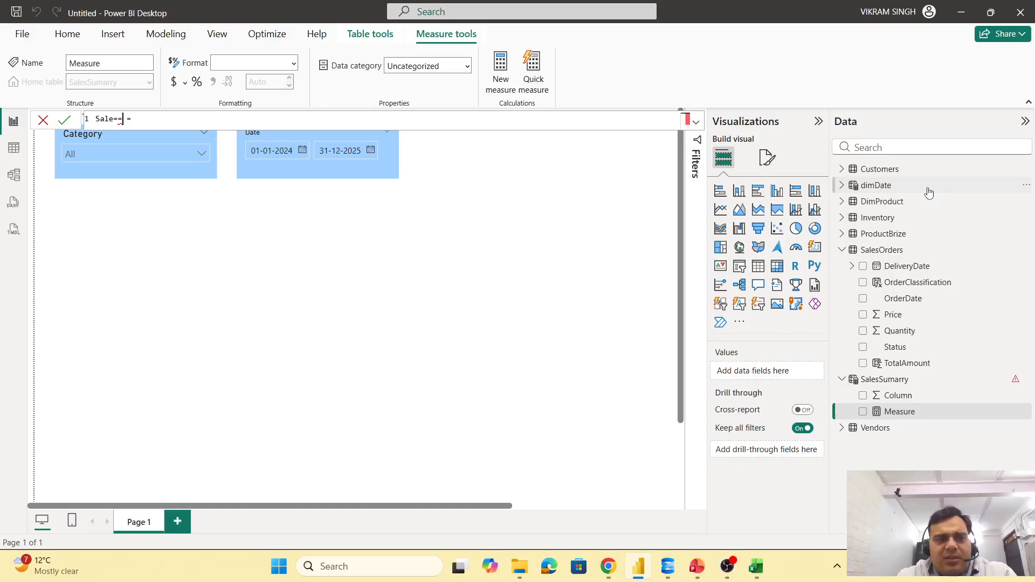
key("BackSpace")
key("BackSpace")
key("BackSpace")
key("BackSpace")
key("BackSpace")
key("BackSpace")
key("BackSpace")
type("C")
type("ust")
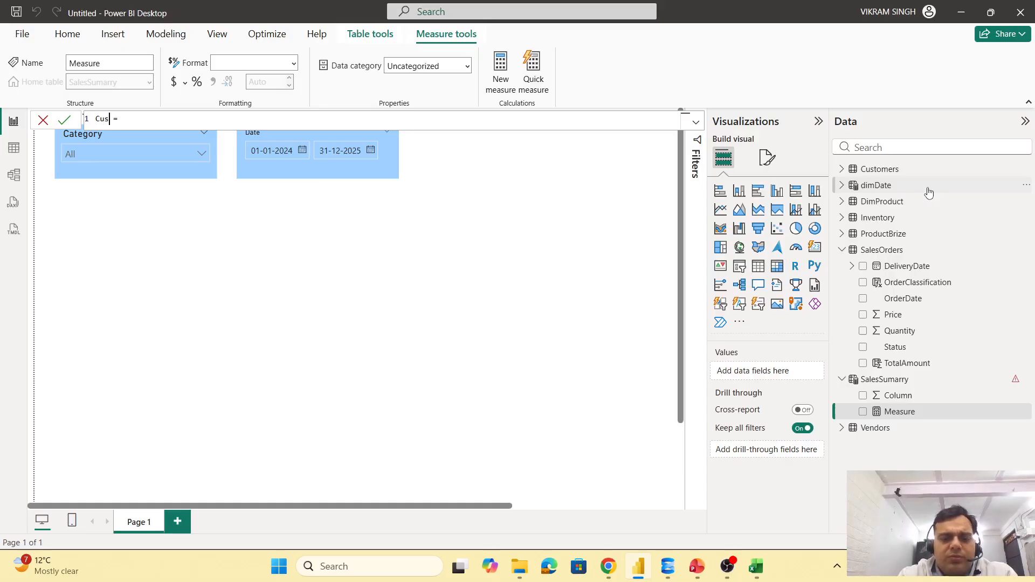
type("omerC")
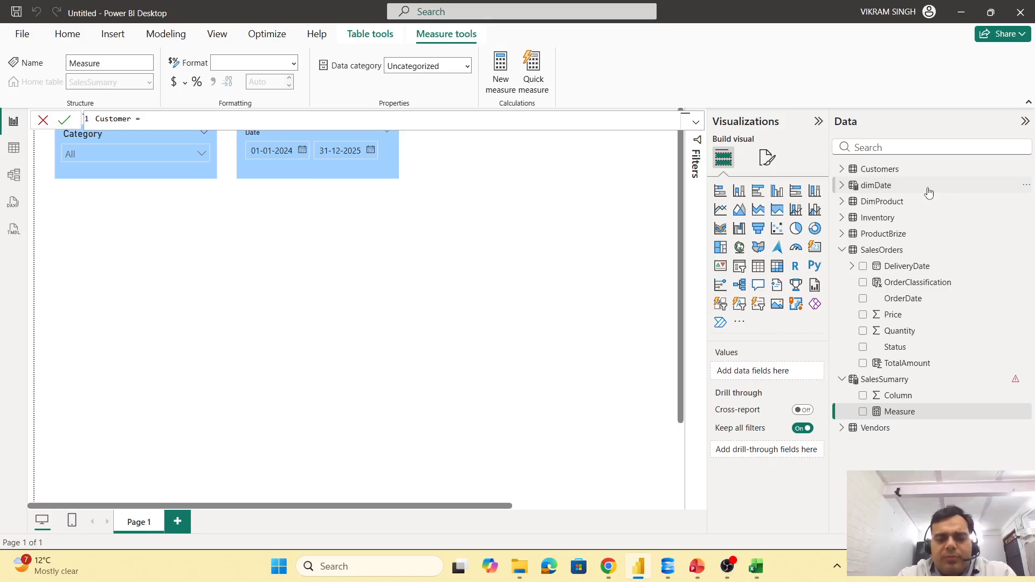
type("ount")
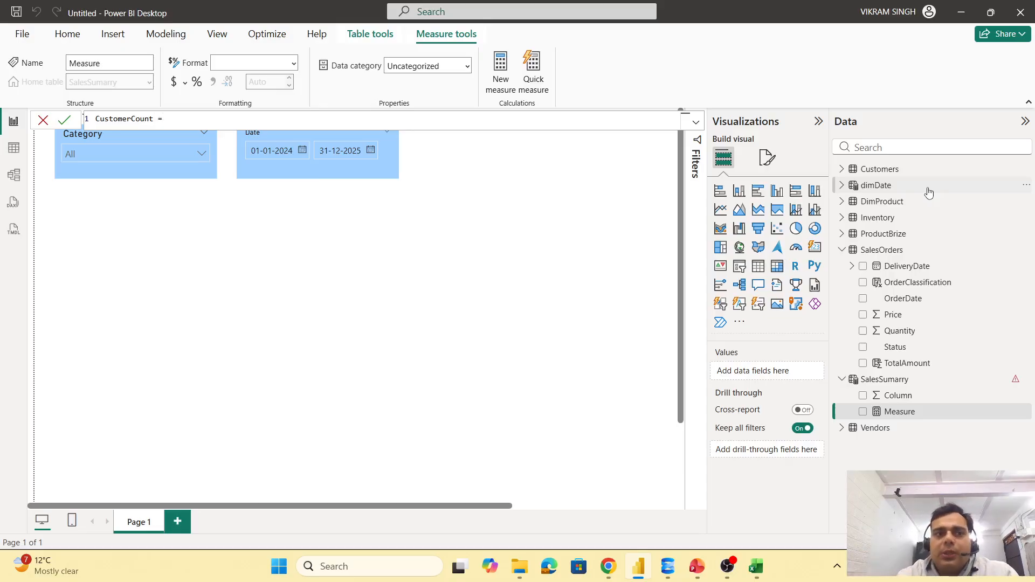
Define the CustomerCount measure as COUNT(SalesOrders[CustomerID]) and commit the formula
type("count")
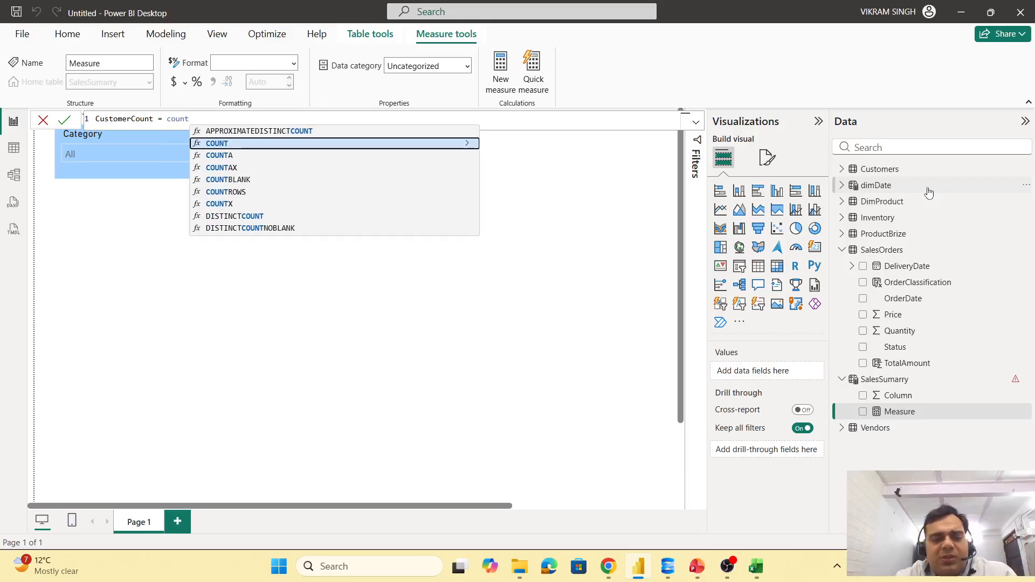
key("Tab")
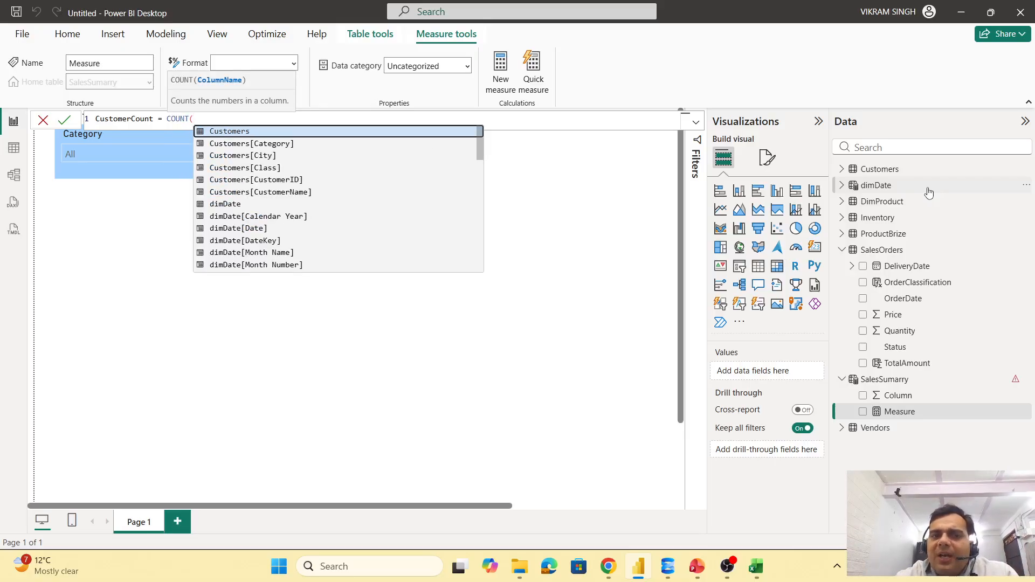
key("Down")
key("Down")
key("Down")
key("Down")
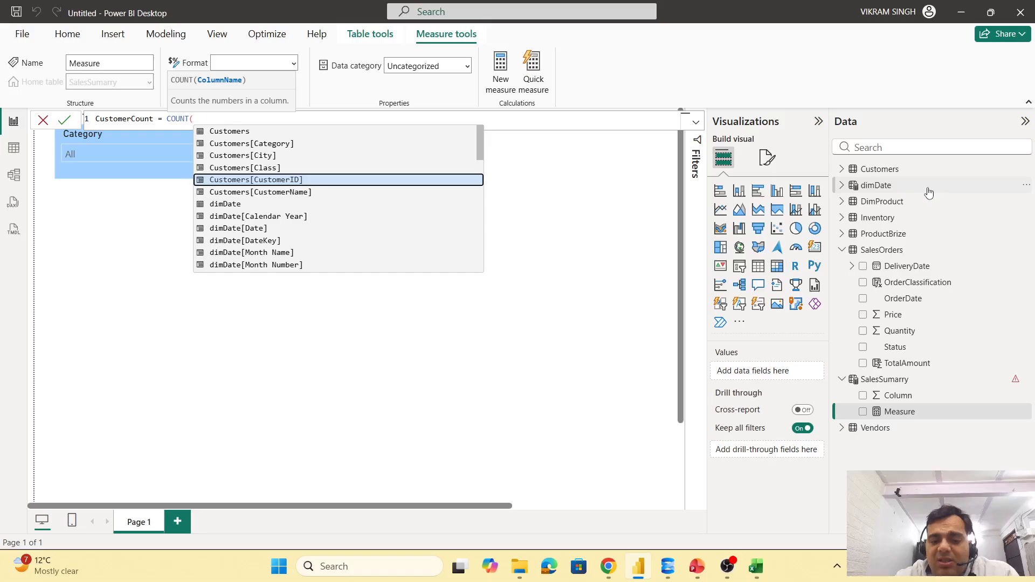
type("sales")
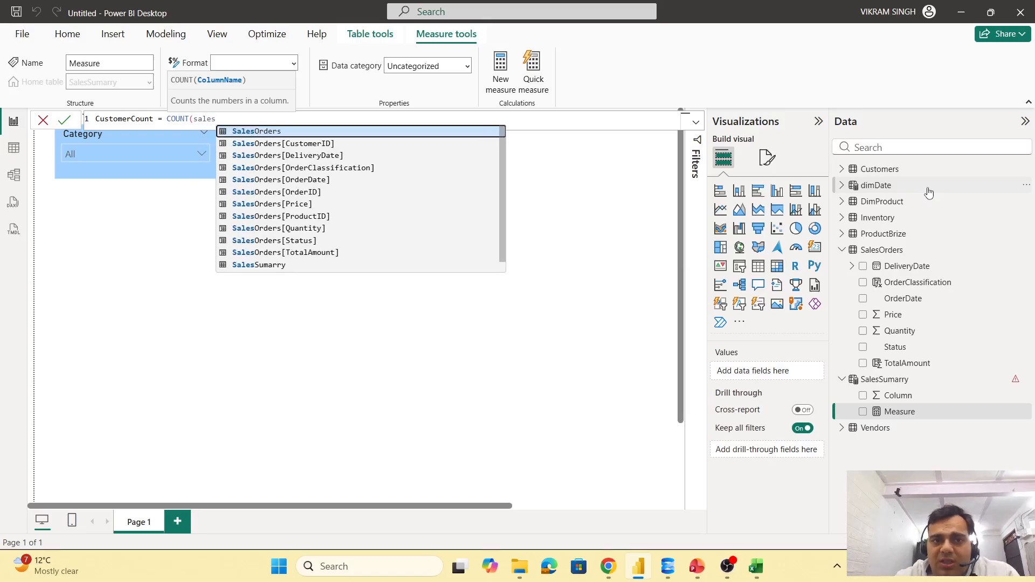
key("Down")
key("Tab")
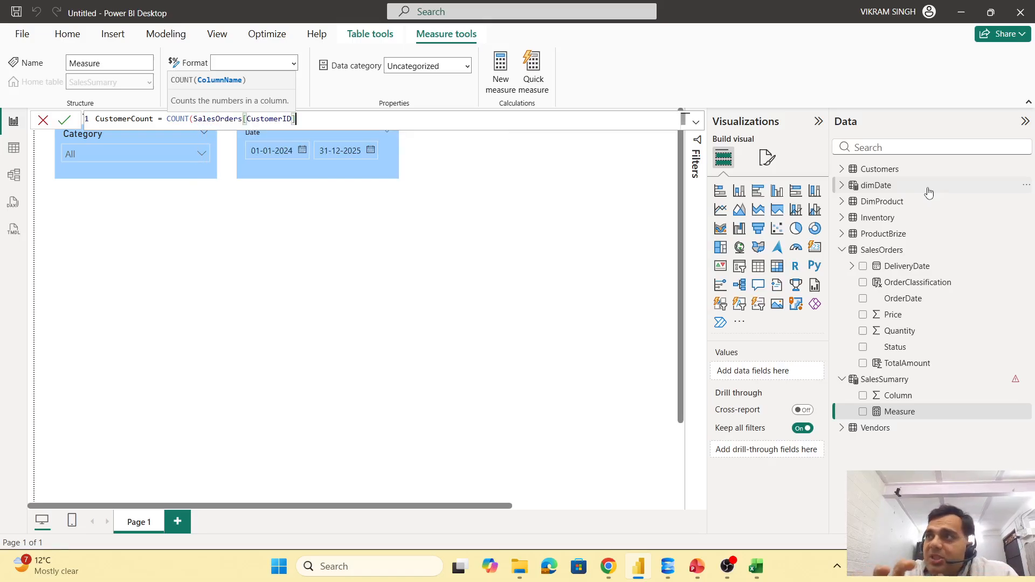
type(")")
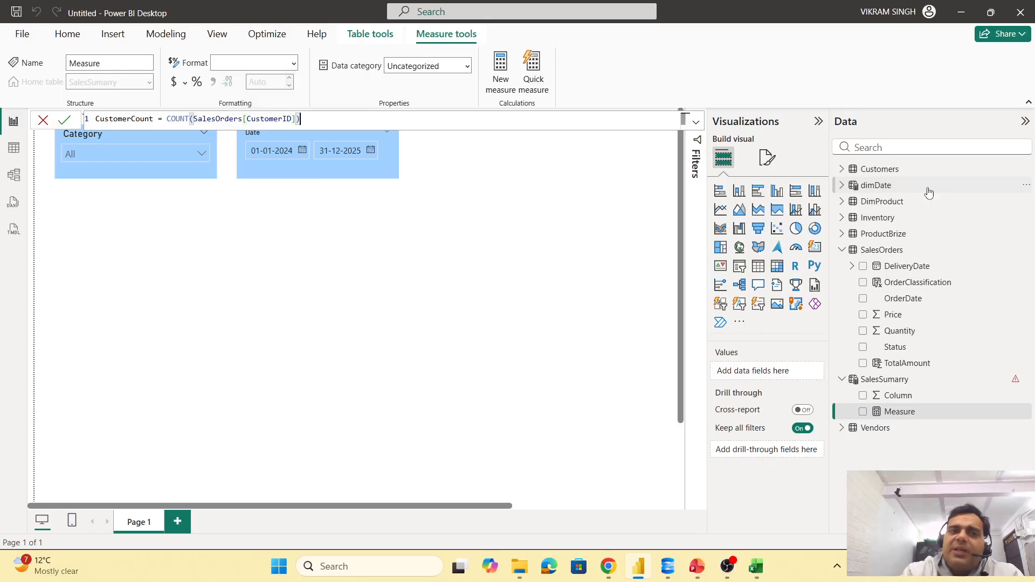
key("Return")
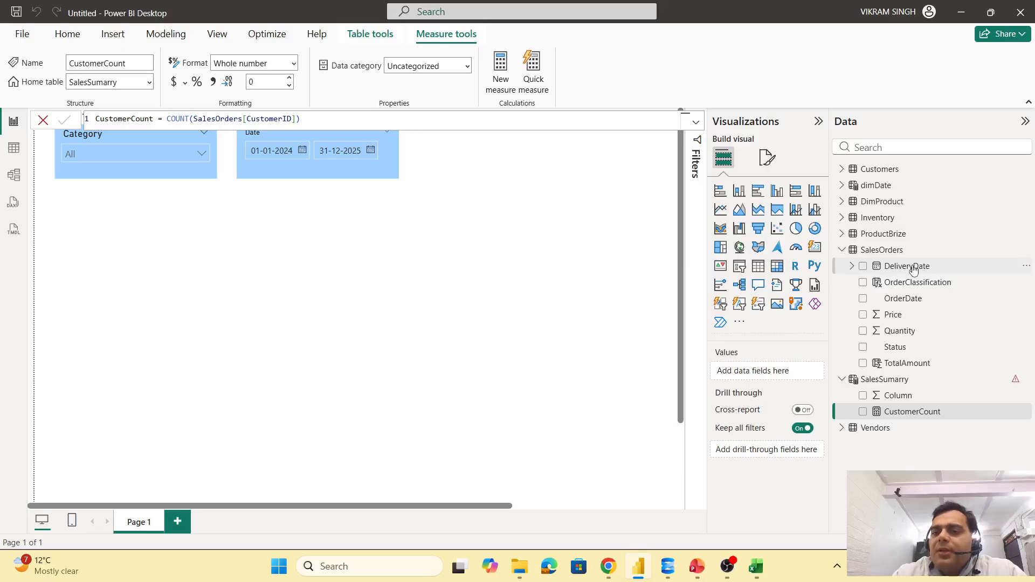
Add a large matrix visual below the slicers on Page 1, with CustomerCount as its value
left_click(339, 284)
left_click(777, 266)
left_click_drag(101, 259, 87, 234)
left_click_drag(201, 319, 532, 466)
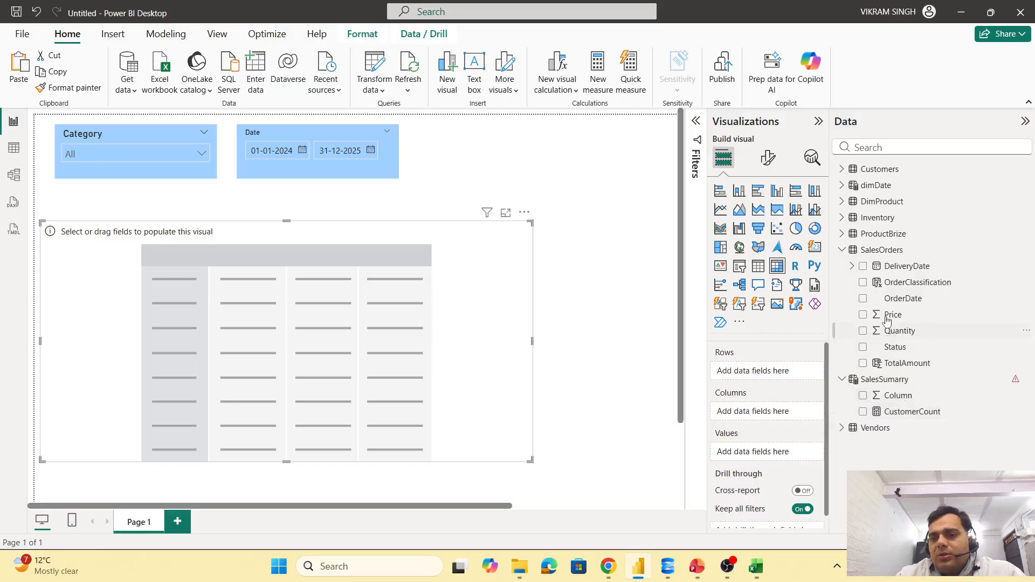
left_click_drag(922, 413, 765, 453)
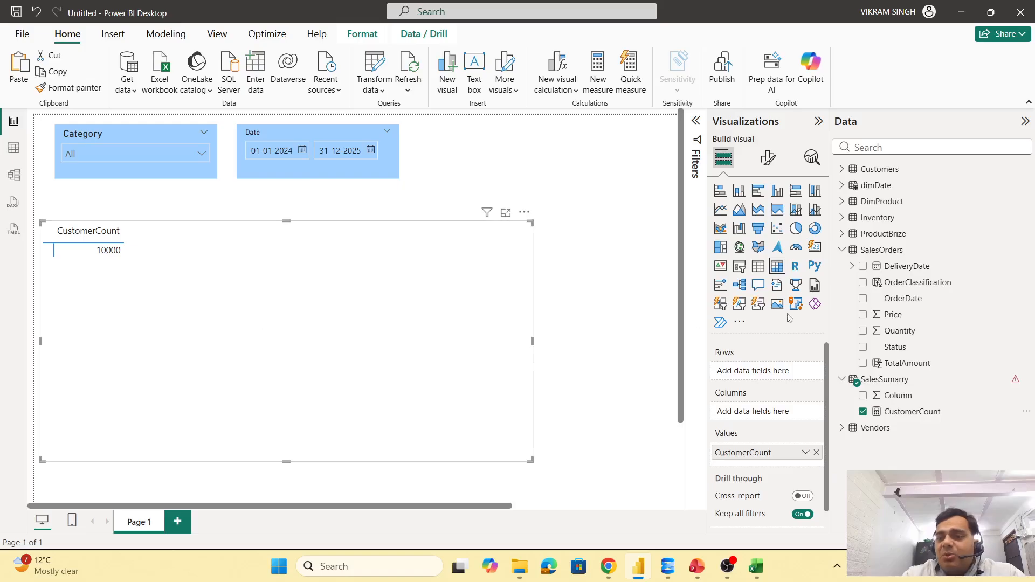
Show the hidden fields in the data list, starting from the SalesOrders table
right_click(879, 254)
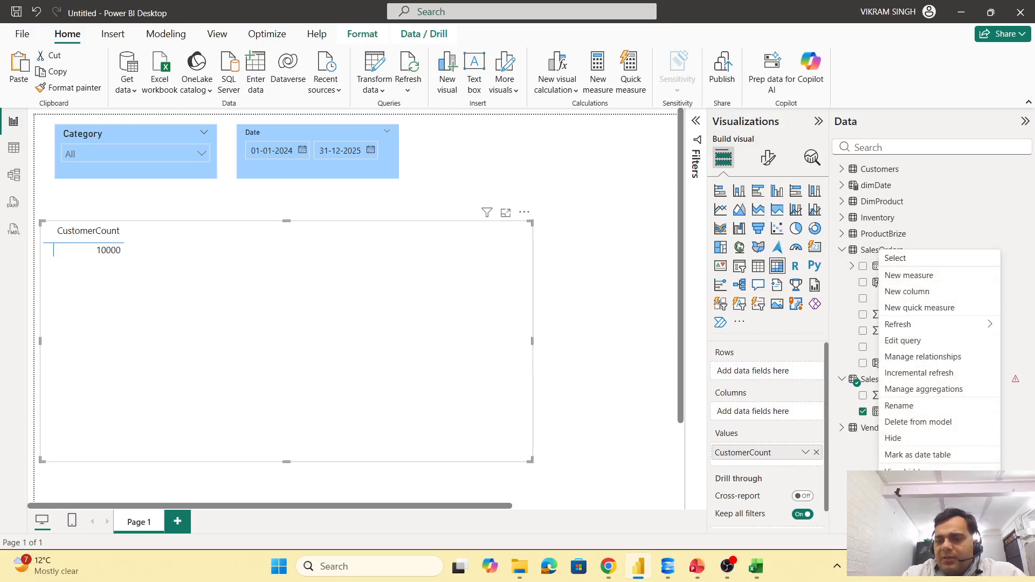
left_click(916, 487)
left_click(587, 313)
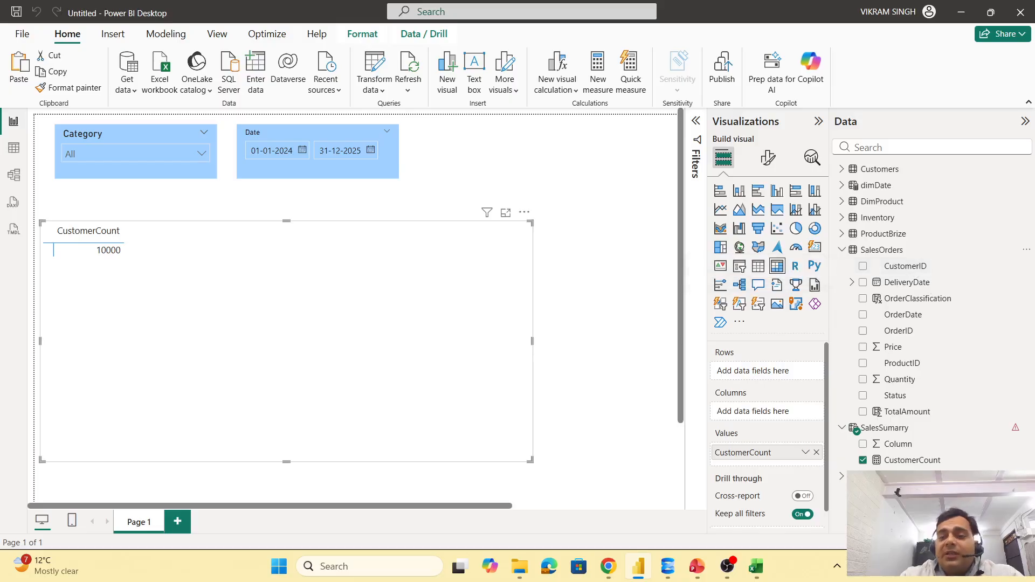
Change the CustomerCount measure's formula to DISTINCTCOUNT(SalesOrders[CustomerID]) and commit it
left_click(911, 461)
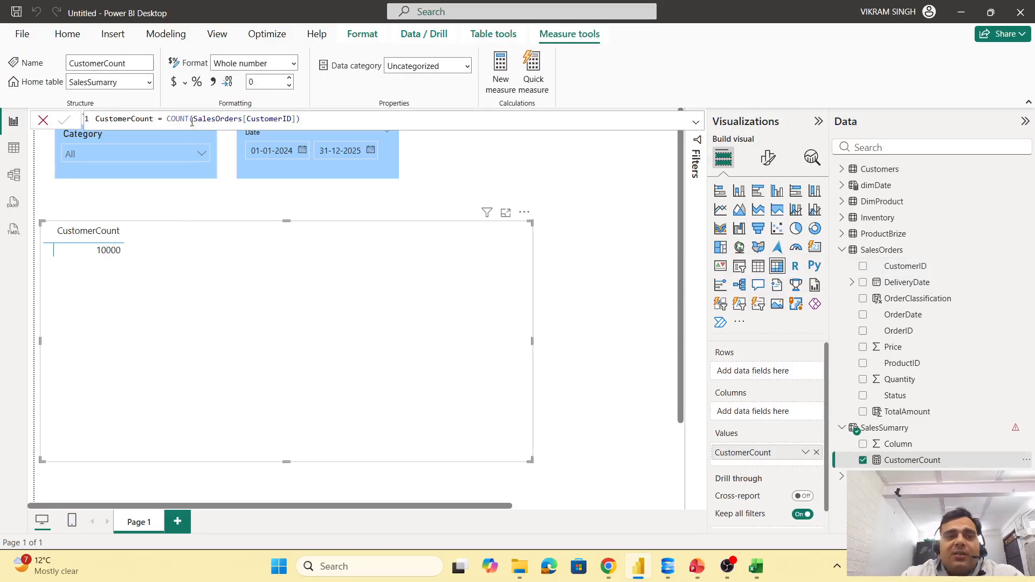
double_click(170, 119)
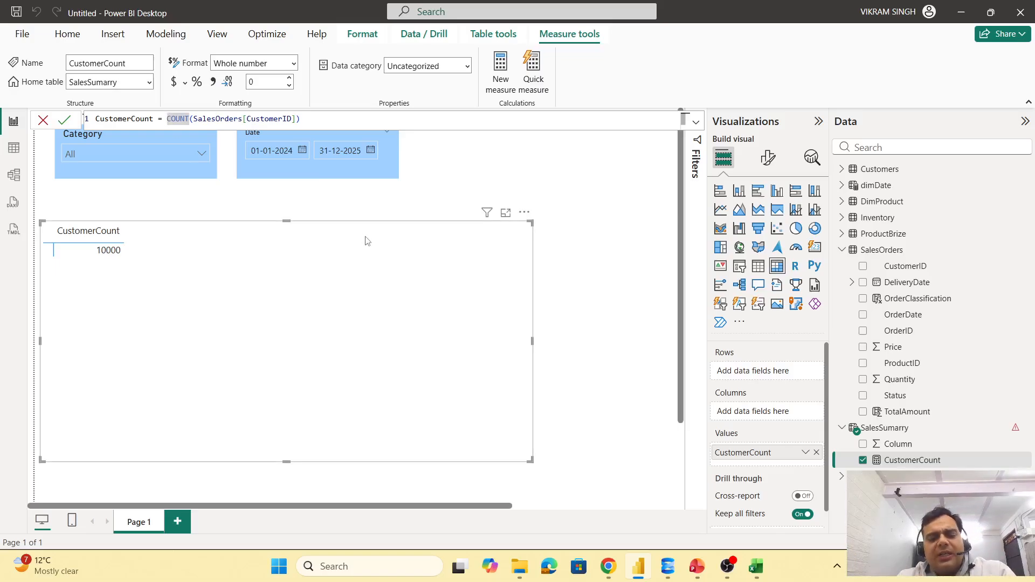
type("Di")
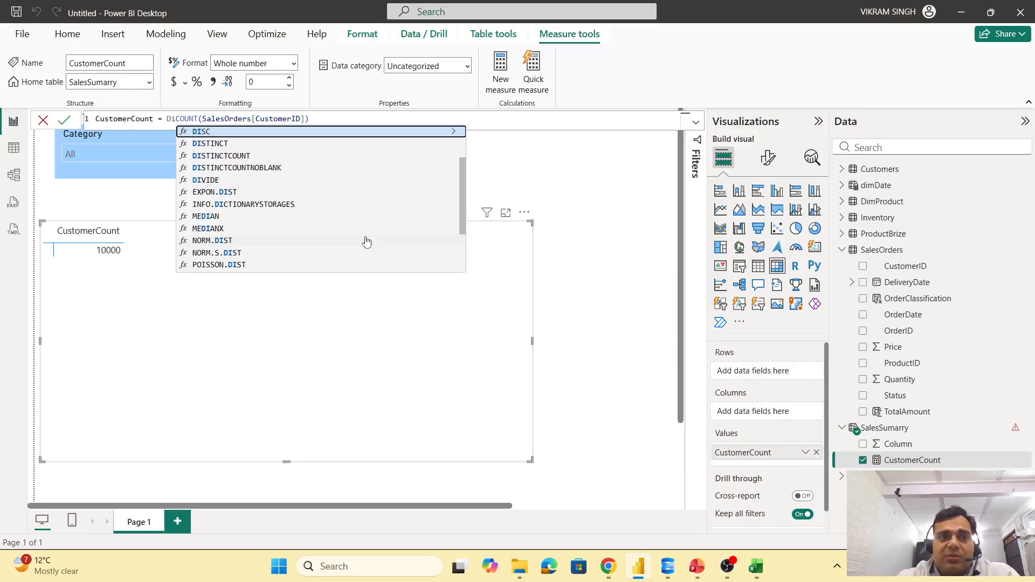
type("stinc")
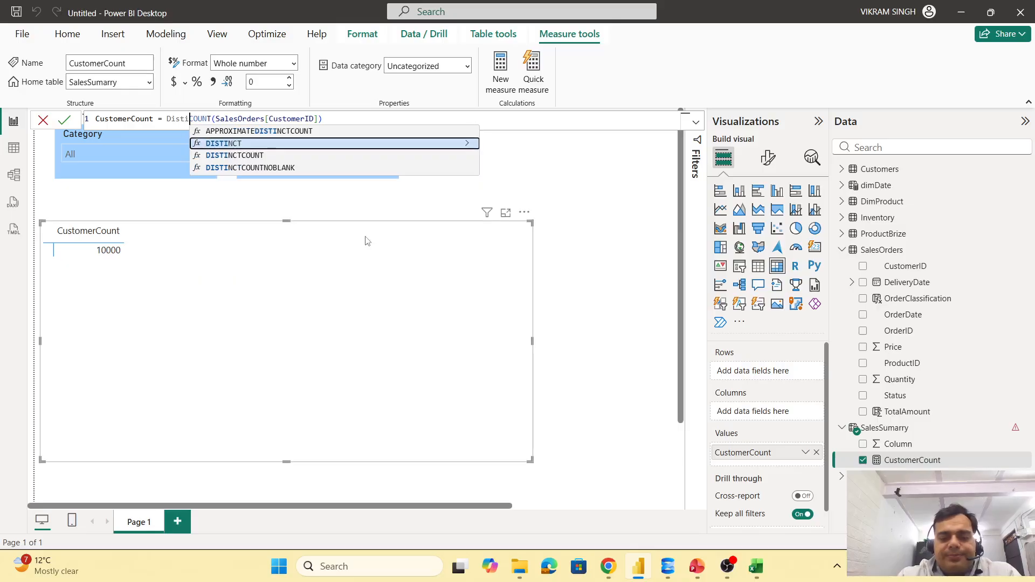
type("t")
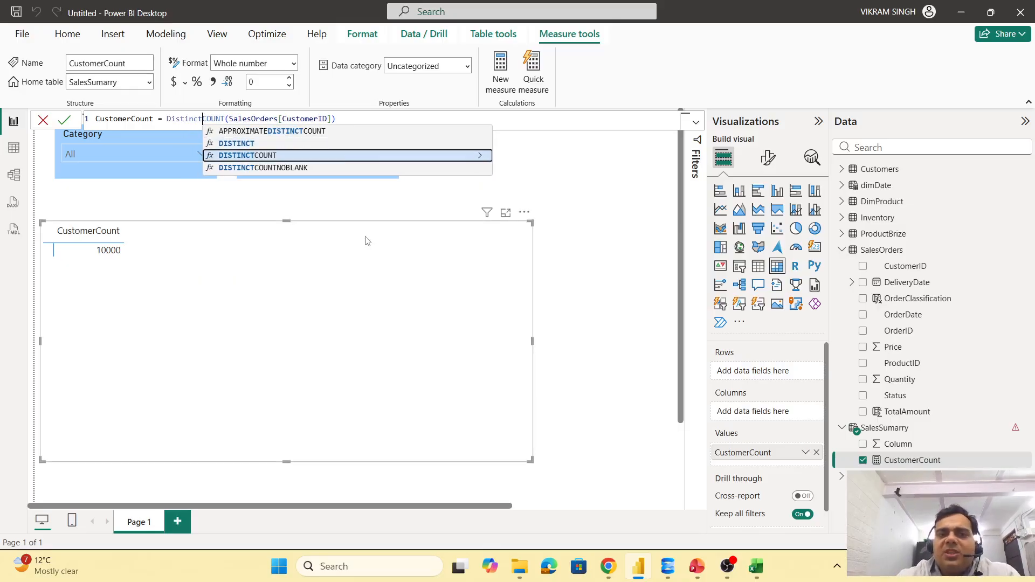
key("Tab")
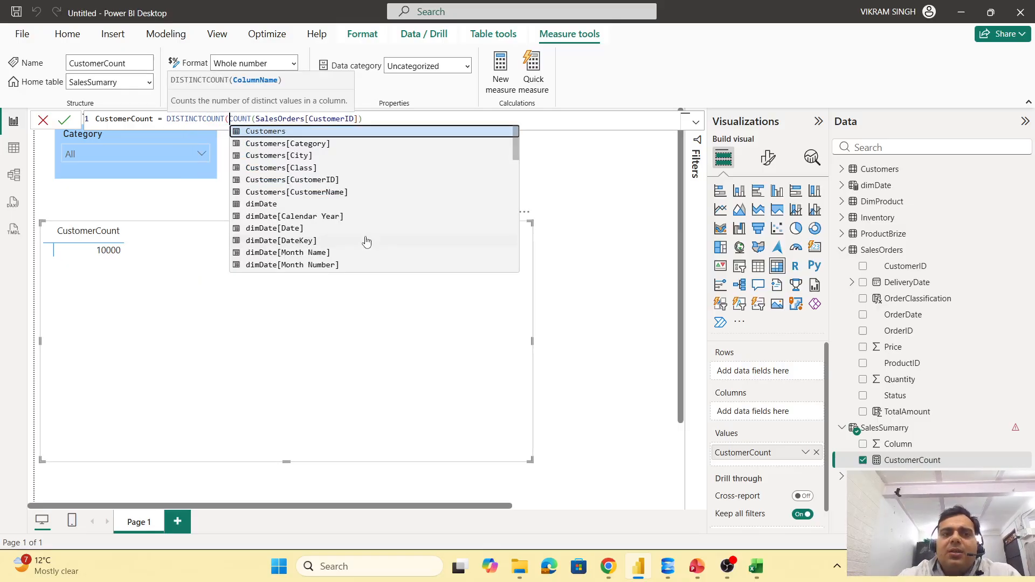
key("Delete")
key("Delete")
key("Delete")
key("Delete")
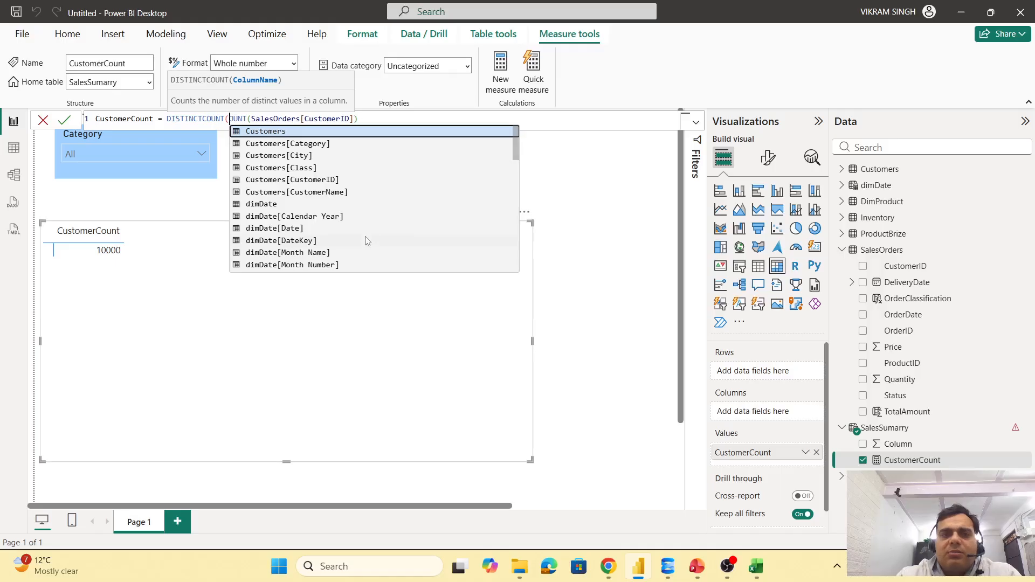
key("Delete")
key("Escape")
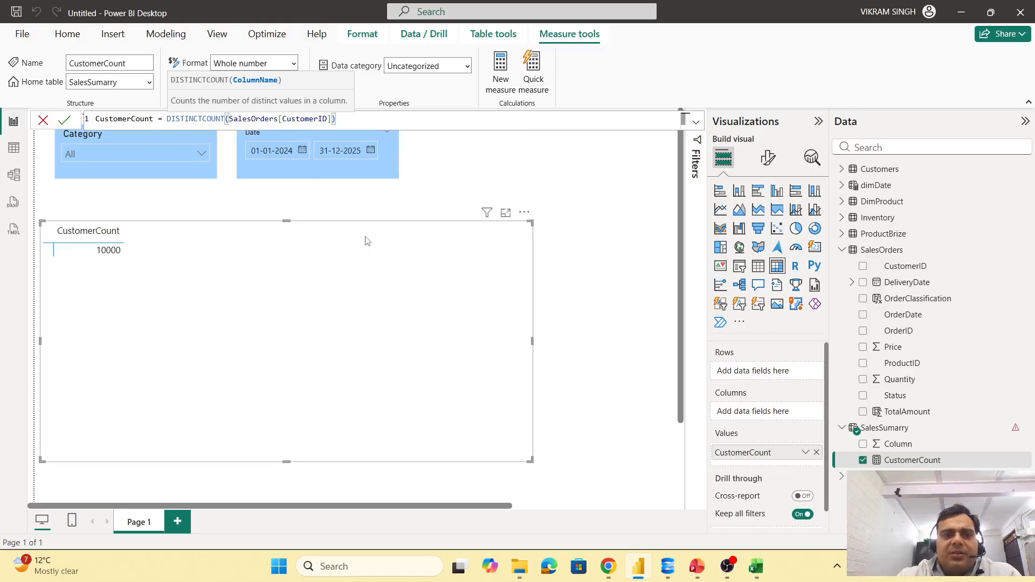
key("Return")
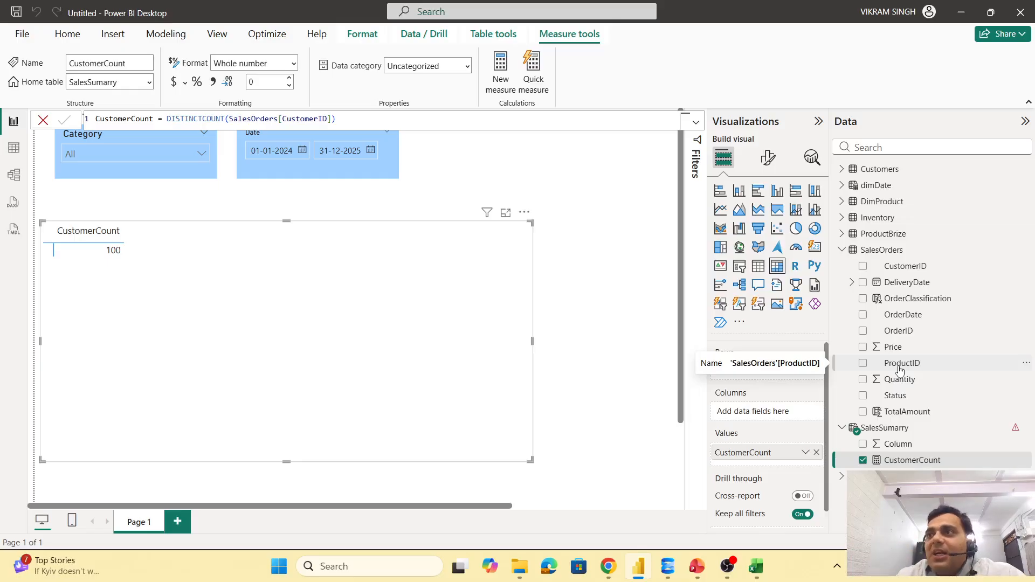
Start a new measure in the SalesSumarry table and name it ProductCount
right_click(895, 430)
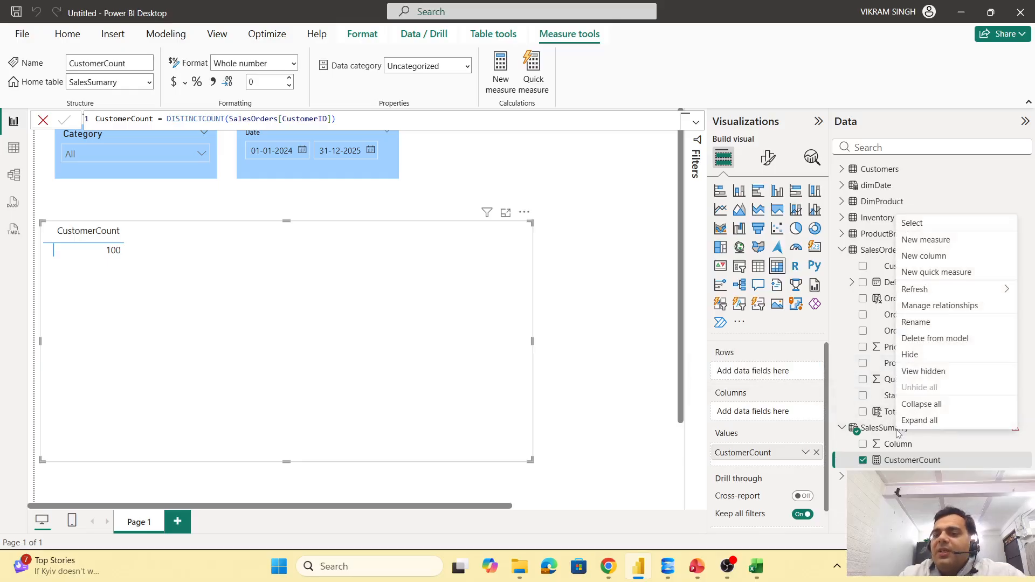
left_click(936, 241)
key("Left")
key("Delete")
key("Delete")
key("Delete")
key("Delete")
key("Delete")
key("Delete")
key("Delete")
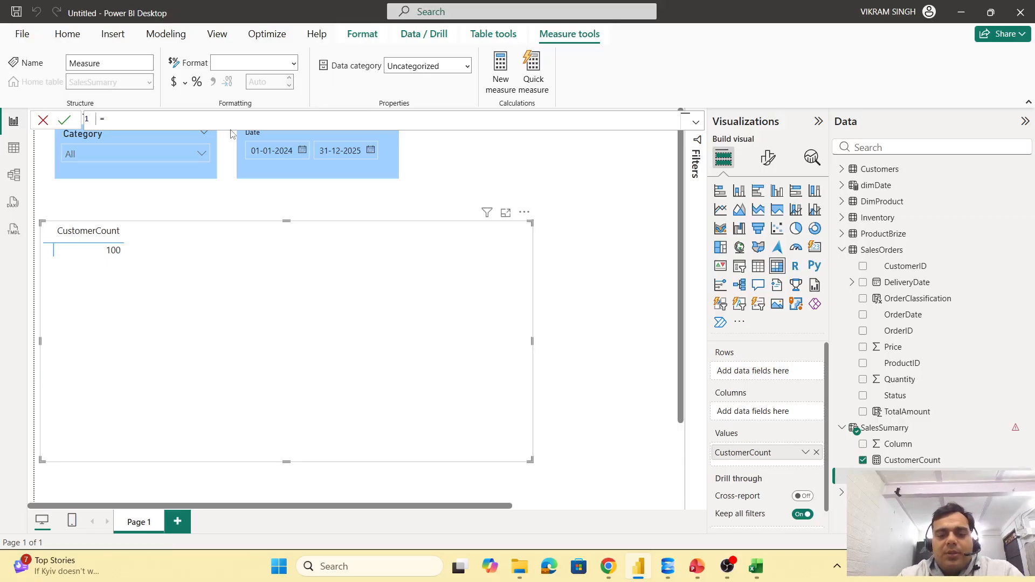
type("Pro ")
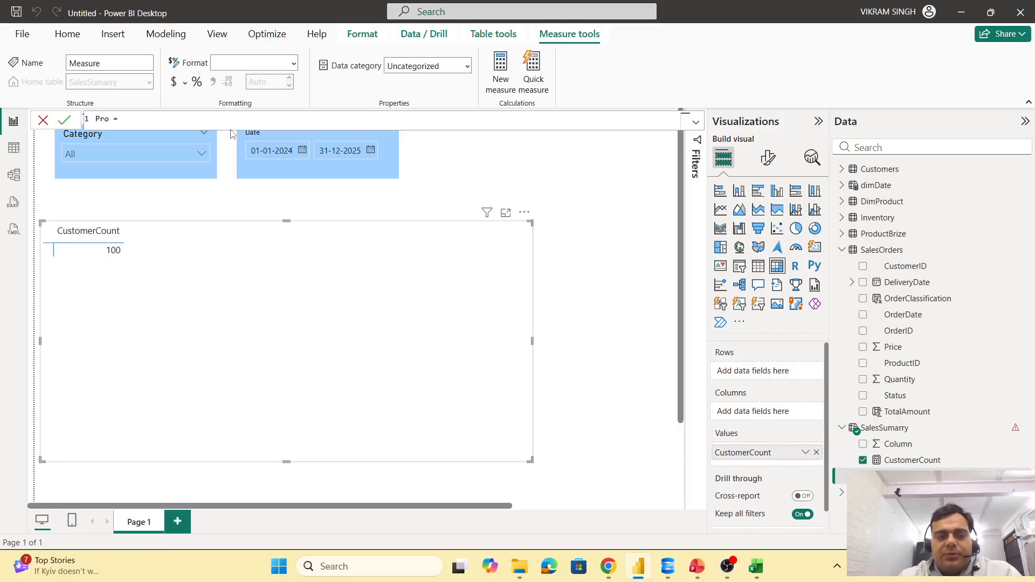
type("ductC")
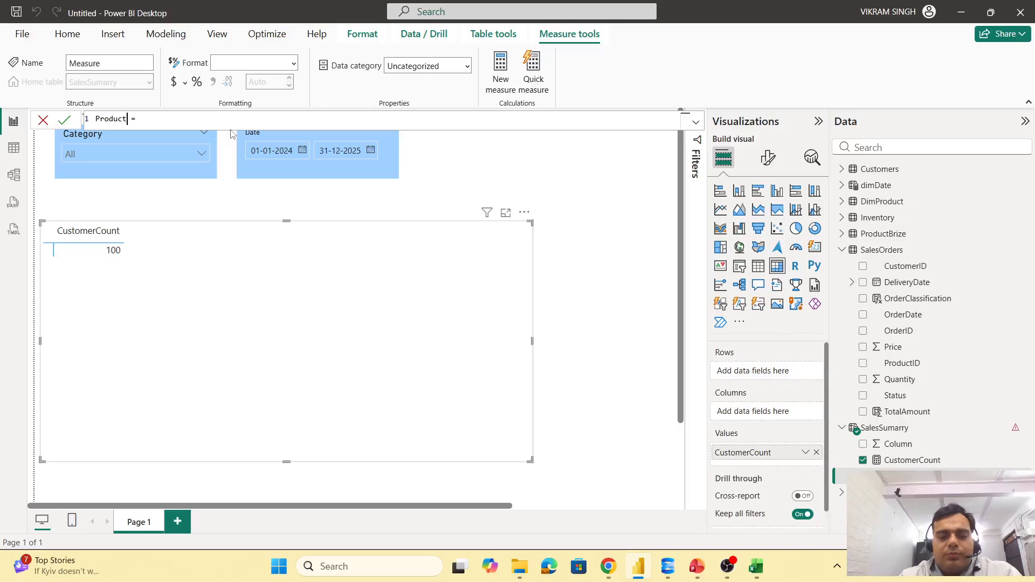
type("ount = ")
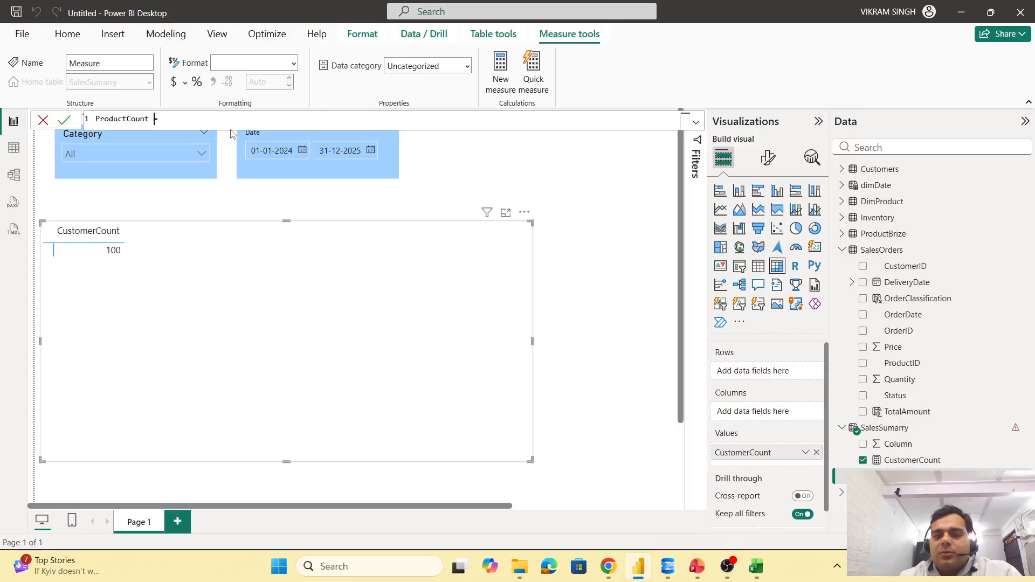
type("coun")
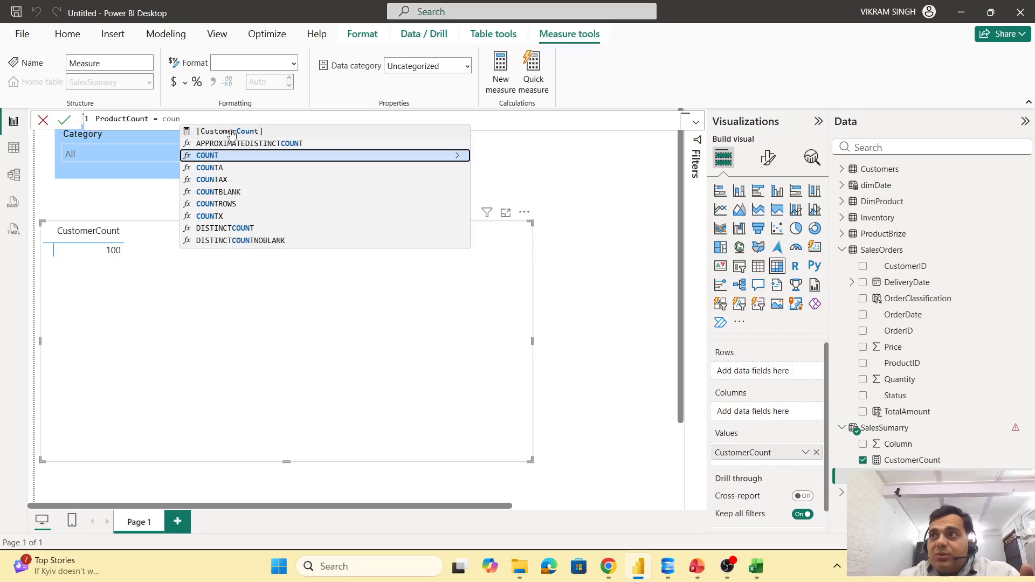
key("BackSpace")
key("BackSpace")
key("BackSpace")
key("BackSpace")
Begin the ProductCount formula with the DISTINCTCOUNT function
type("dis")
key("Down")
key("Down")
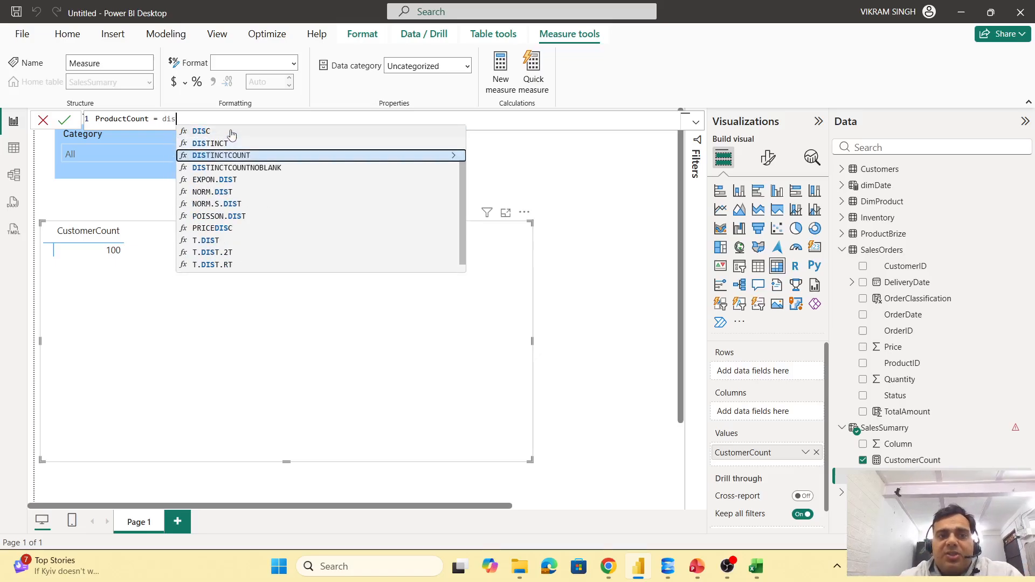
key("Tab")
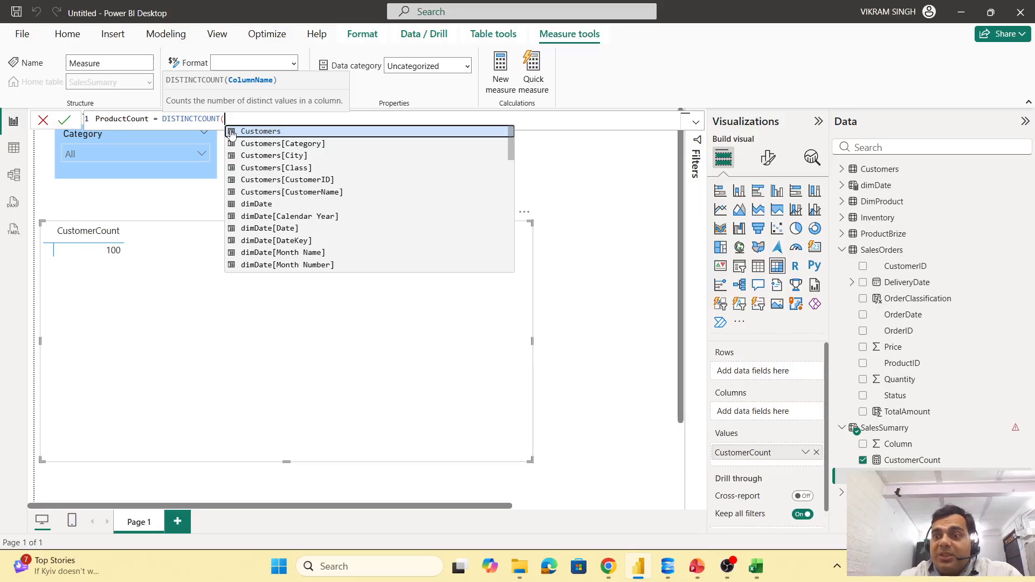
Complete the ProductCount formula with SalesOrders[ProductID], commit it, and add the measure to the matrix values
type("pro")
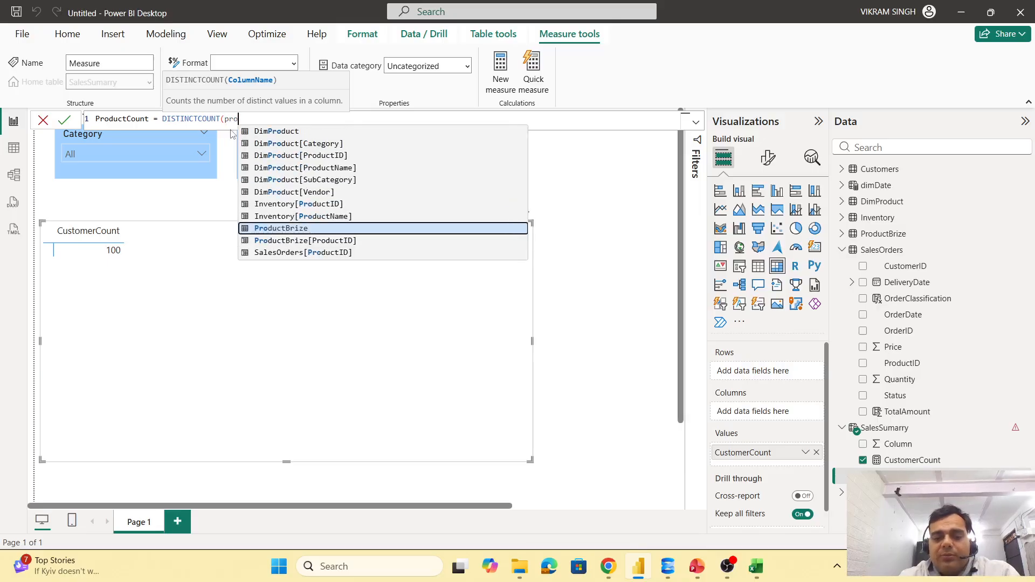
type("du")
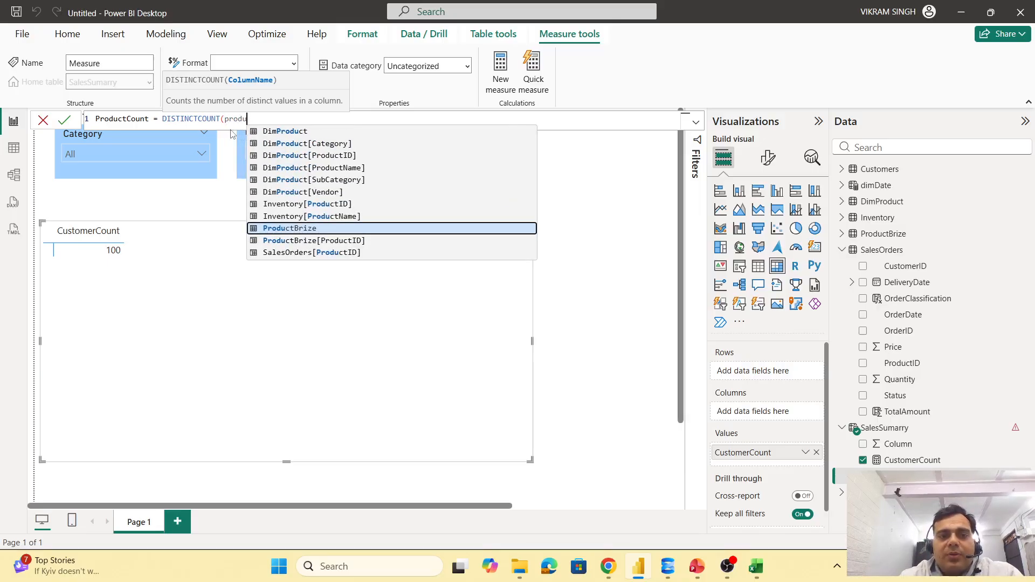
key("Down")
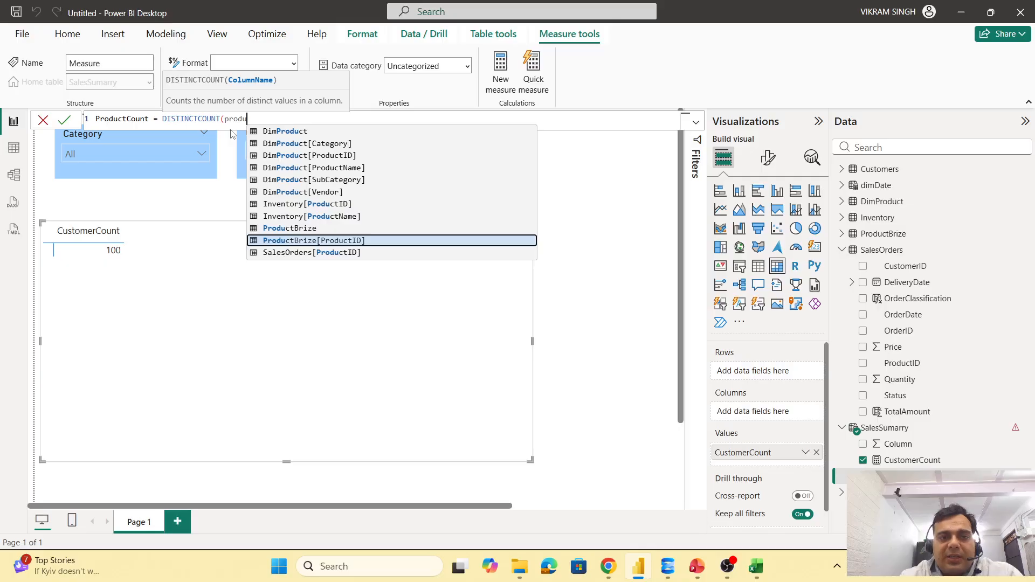
type("ct")
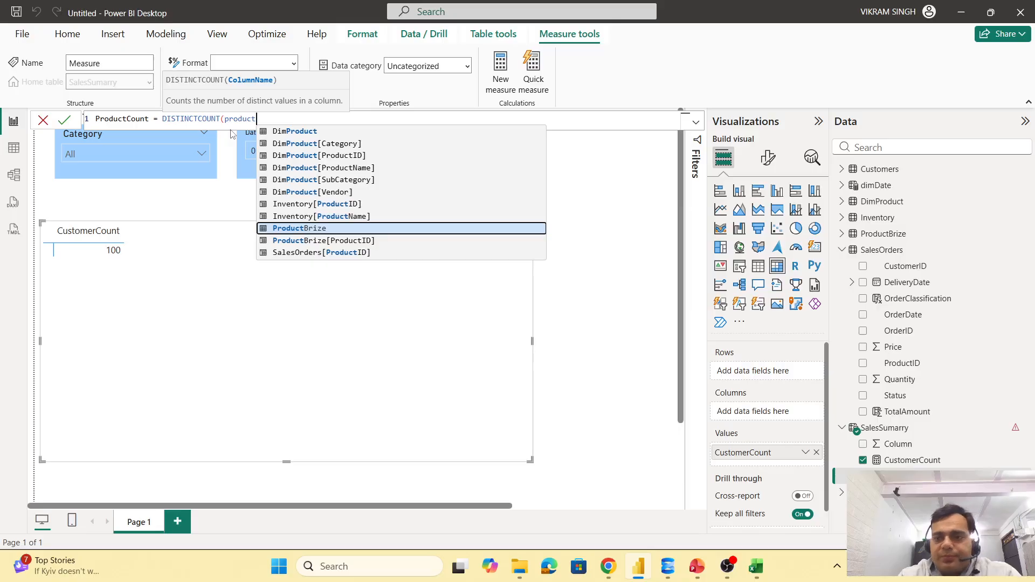
type("id")
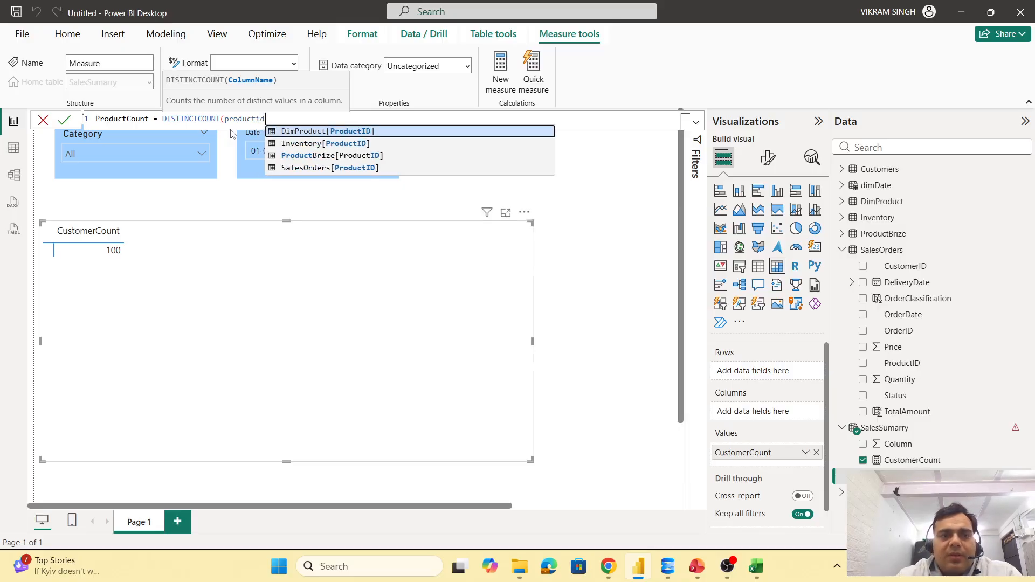
key("Down")
key("Down")
key("Down")
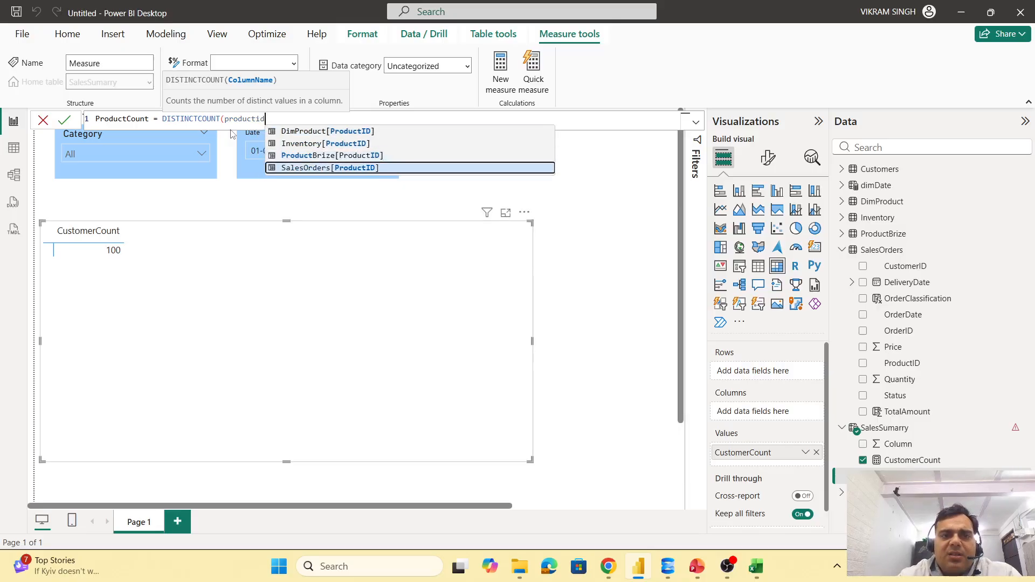
key("Tab")
type(")")
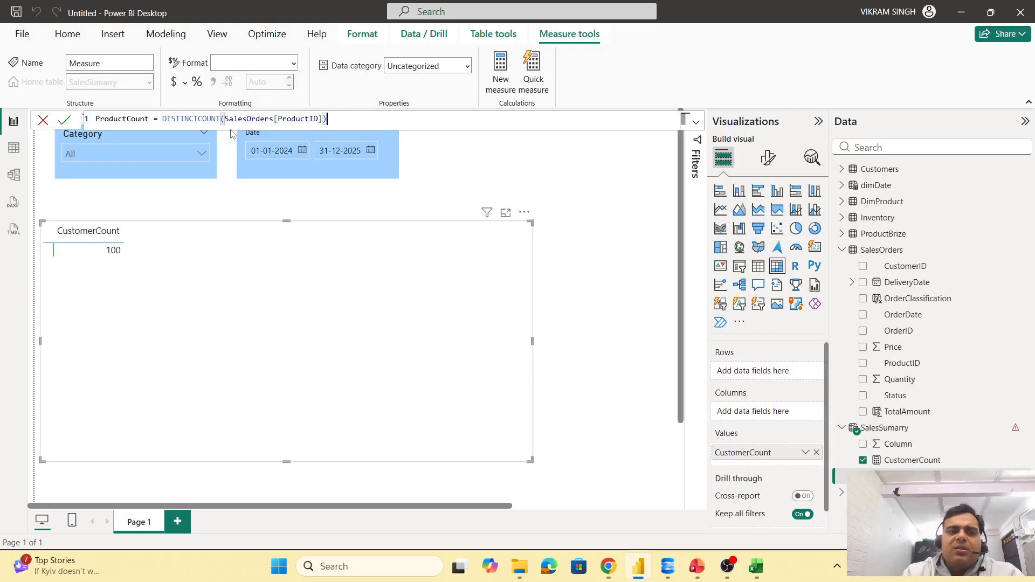
key("Return")
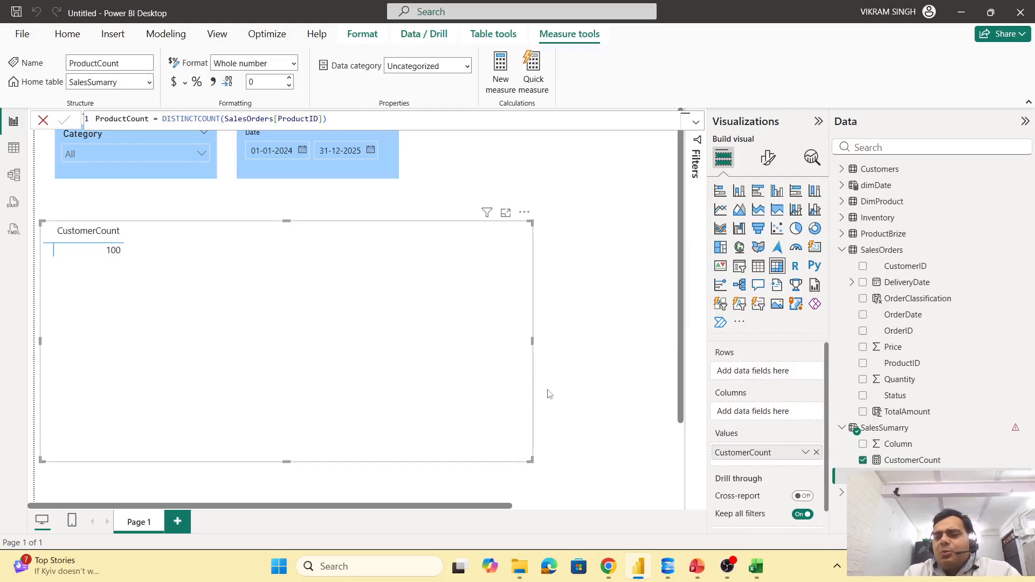
left_click_drag(838, 476, 776, 466)
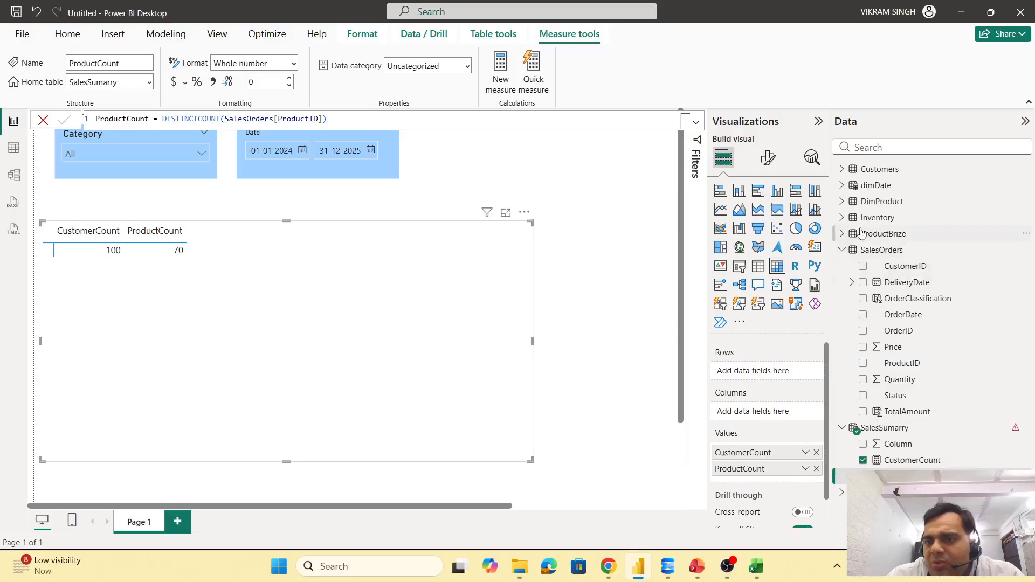
Inspect the DimProduct table's rows in the table view to check the product count, and return to the report
left_click(843, 201)
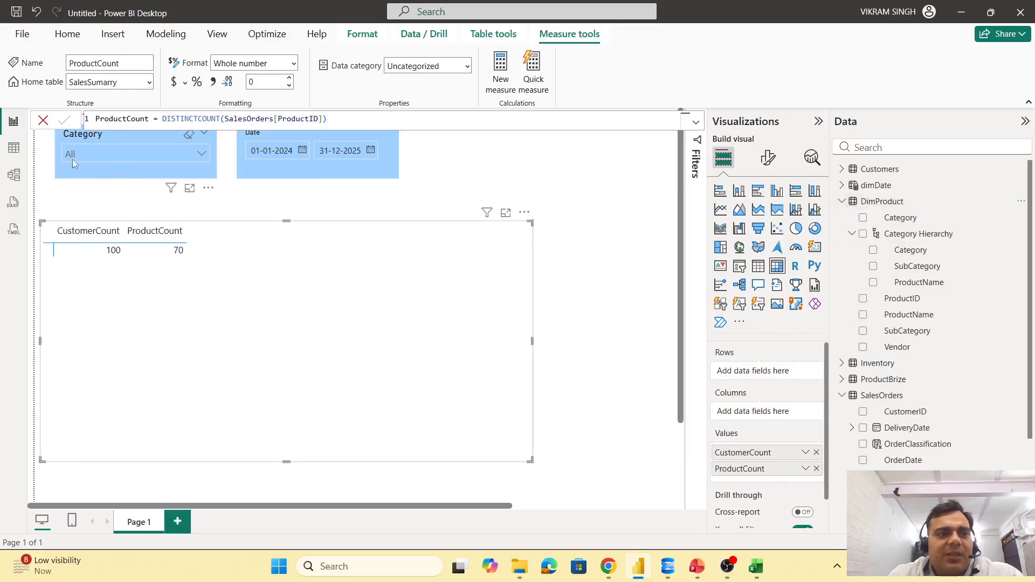
left_click(14, 154)
scroll(951, 245, "up", 5)
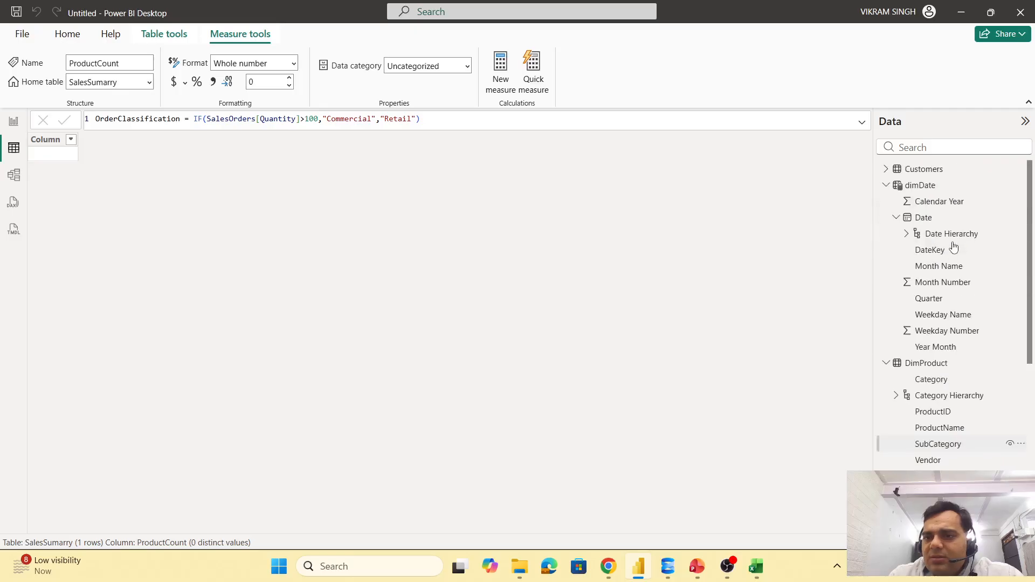
left_click(885, 184)
left_click(934, 204)
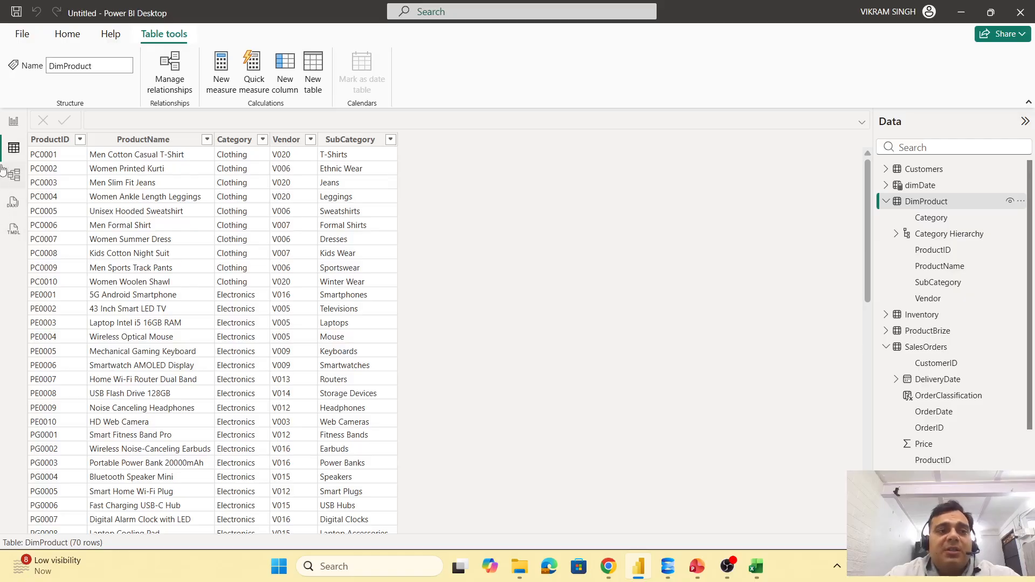
left_click(13, 123)
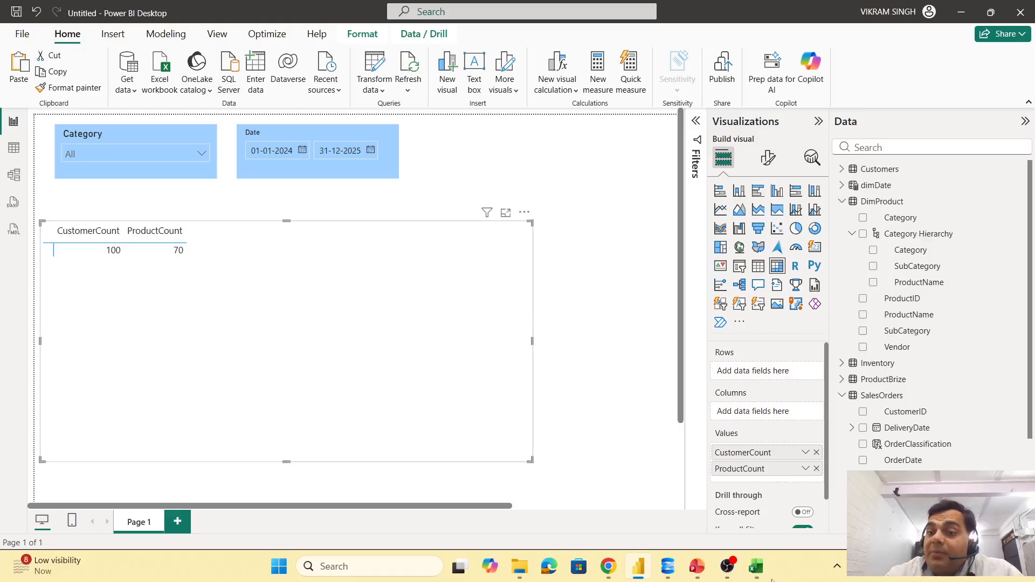
mouse_move(926, 397)
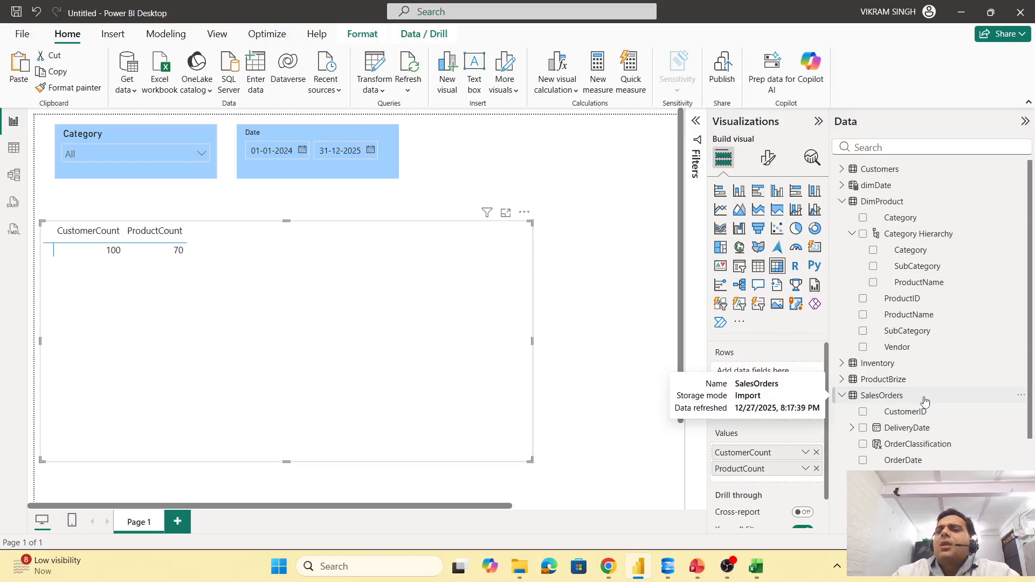
right_click(924, 398)
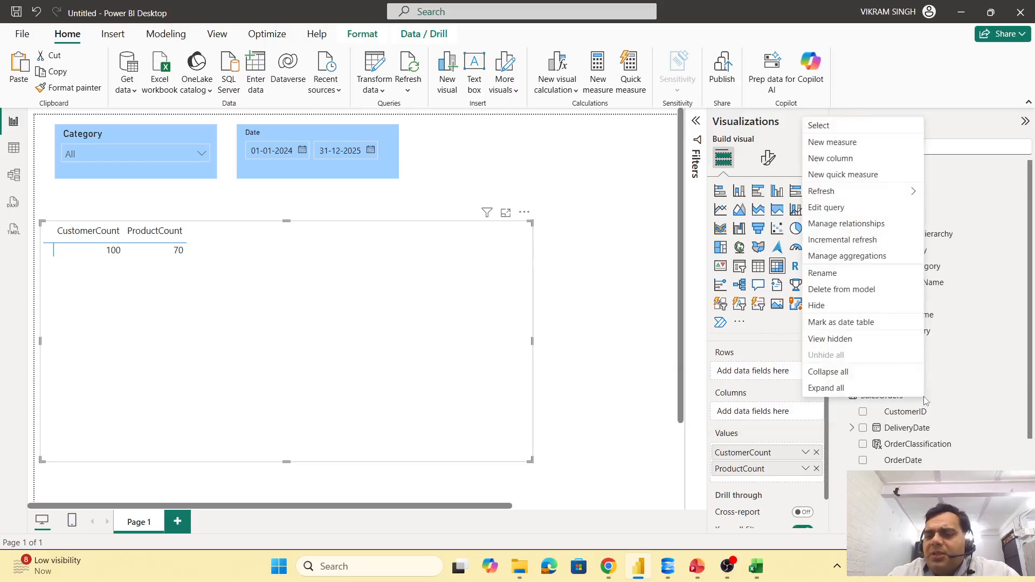
left_click(904, 408)
Start a new measure in the SalesSumarry table and name it MInOrder
scroll(979, 393, "down", 3)
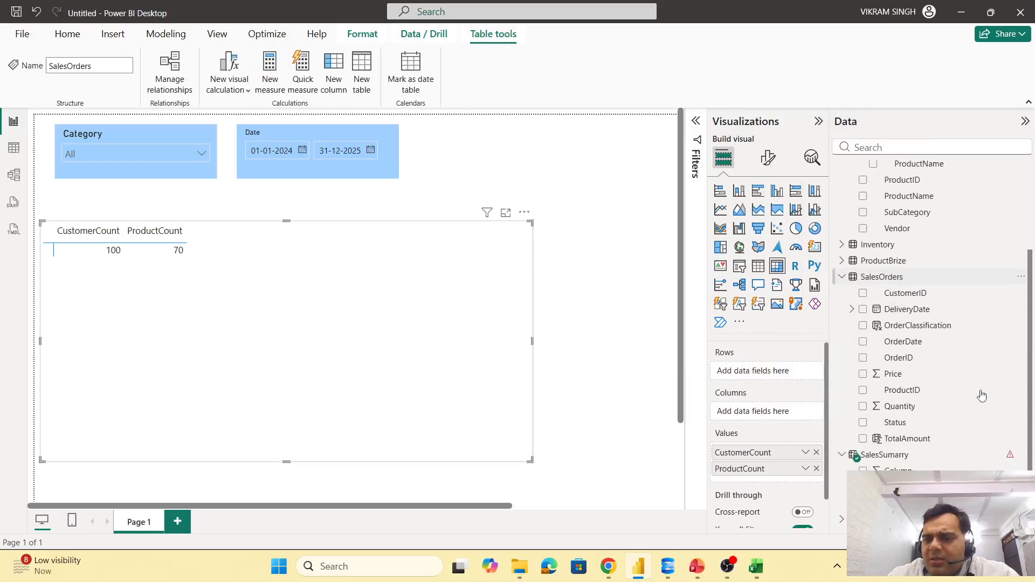
mouse_move(969, 459)
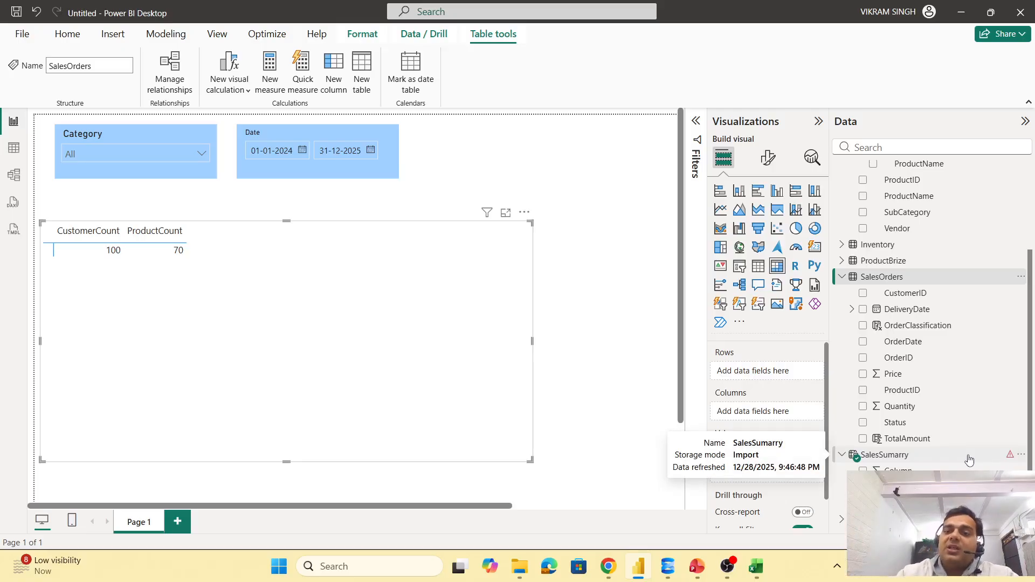
right_click(959, 456)
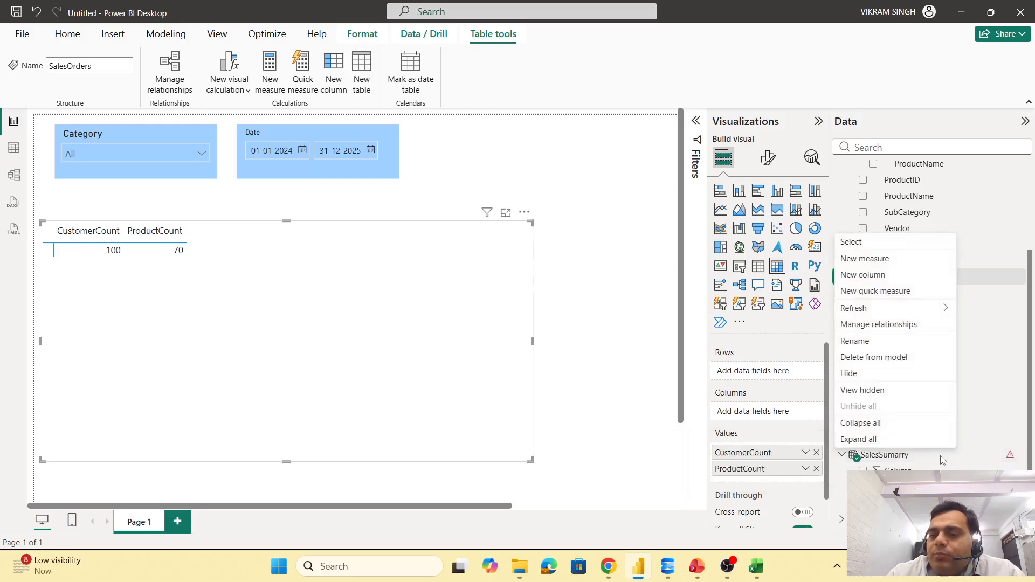
right_click(943, 457)
left_click(857, 267)
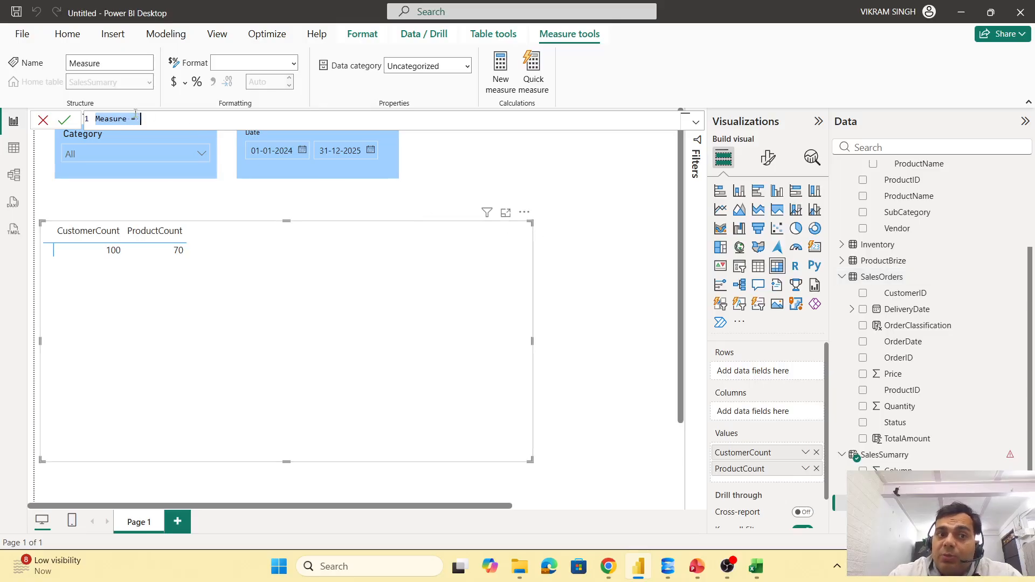
key("Left")
key("Right")
key("Right")
key("Right")
key("Delete")
key("Delete")
key("Delete")
key("Delete")
key("BackSpace")
key("BackSpace")
type("In")
type("Order")
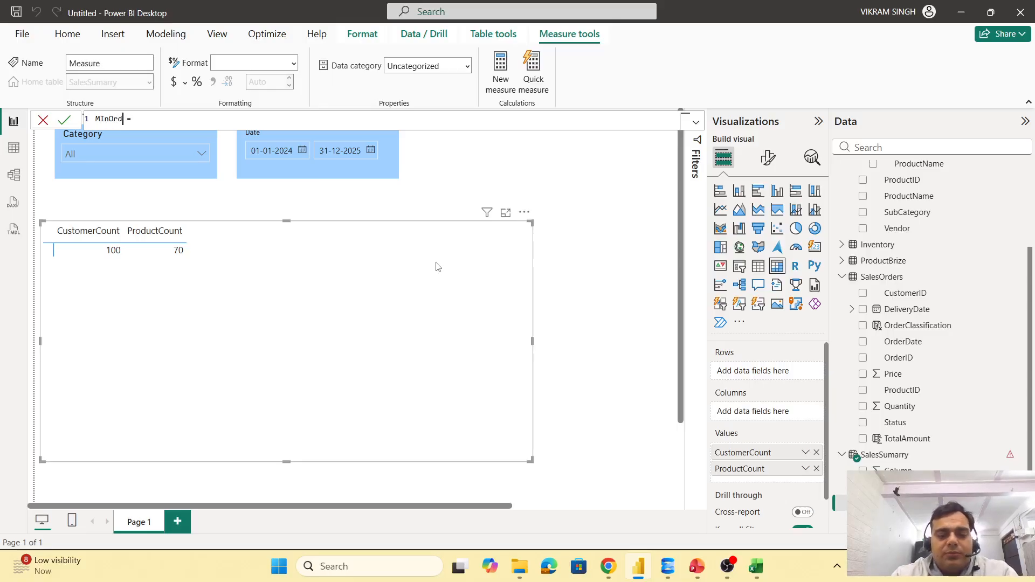
Define MInOrder as the MIN of SalesOrders[Quantity], commit it, and add the measure to the matrix values
key("End")
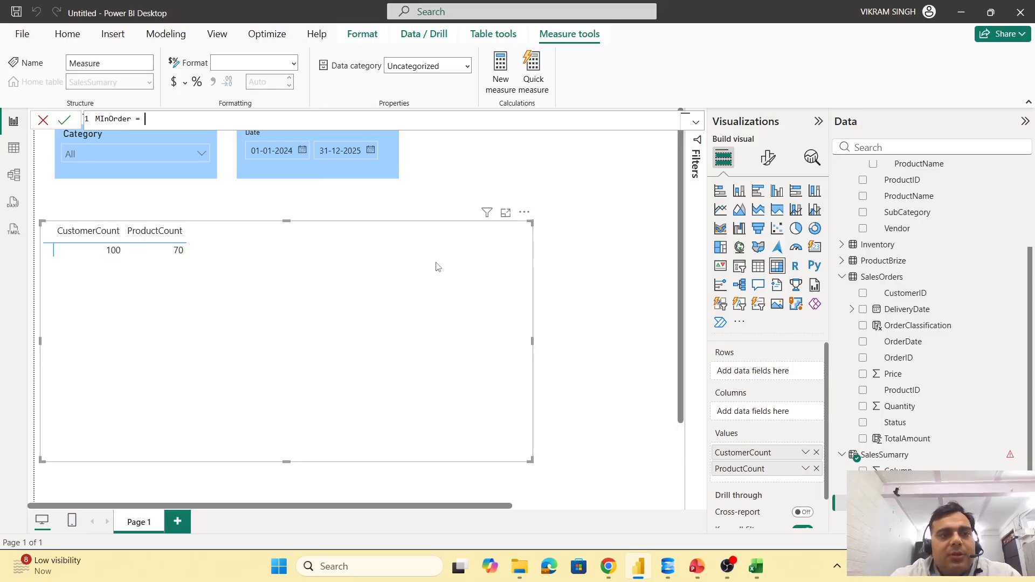
type("min")
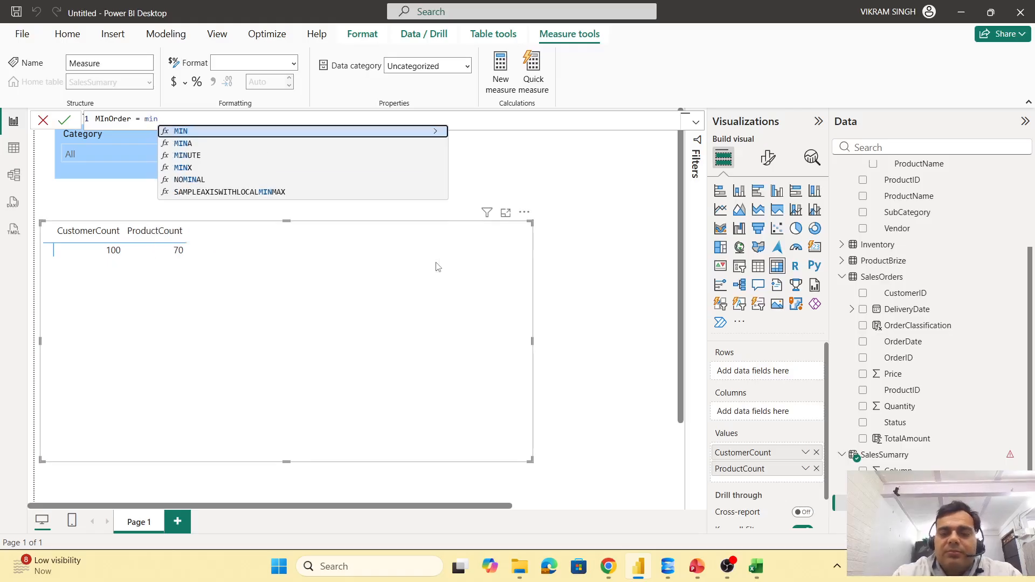
type("(salesor")
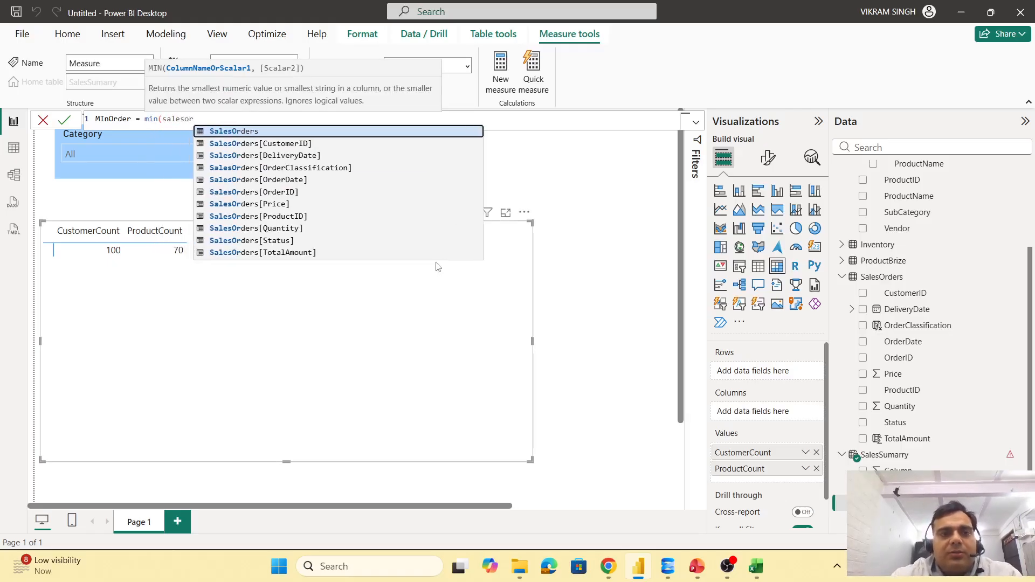
key("Down")
key("Down")
key("Down")
key("Down")
key("Down")
key("Down")
key("Down")
key("Up")
key("Up")
key("Up")
key("Down")
key("Down")
key("Down")
key("Down")
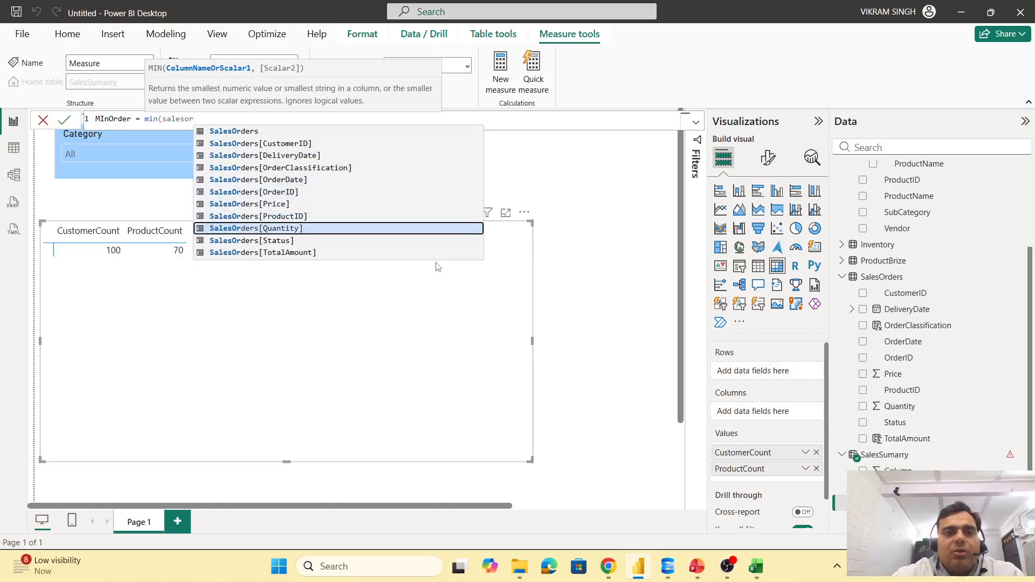
key("Tab")
type(")")
key("Return")
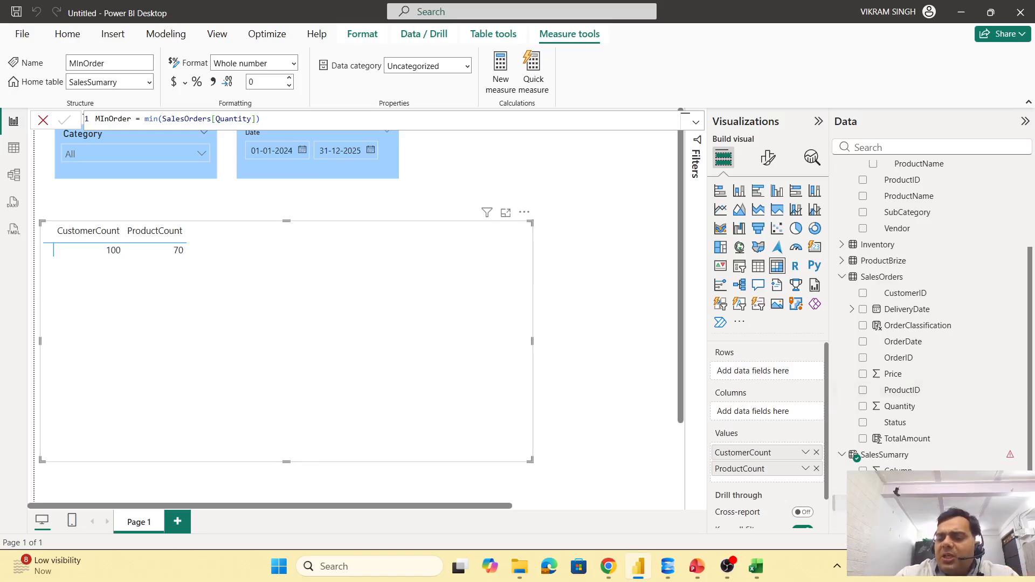
left_click_drag(833, 504, 789, 483)
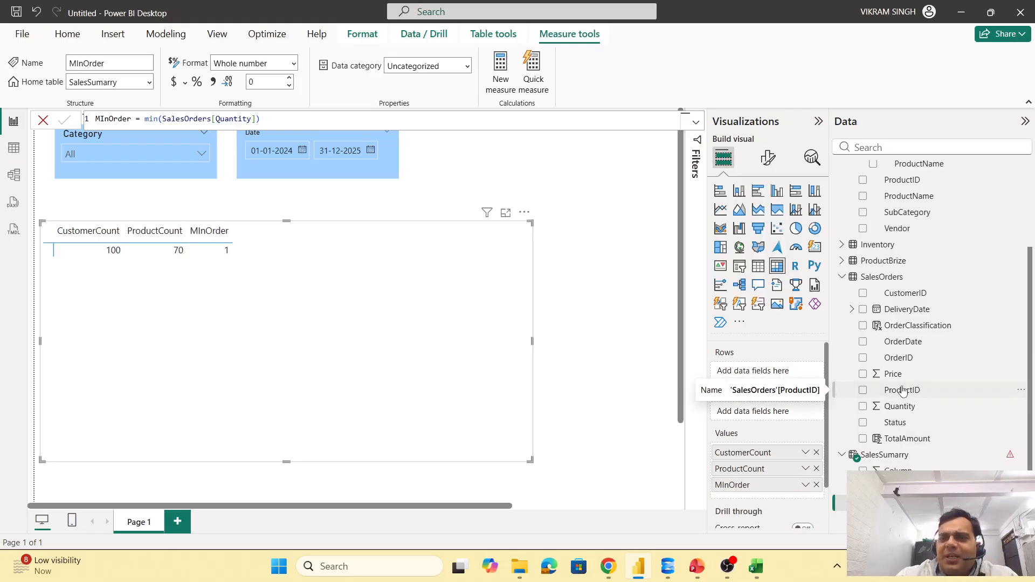
Start another new measure in the SalesSumarry table and name it MaxOrder
right_click(909, 459)
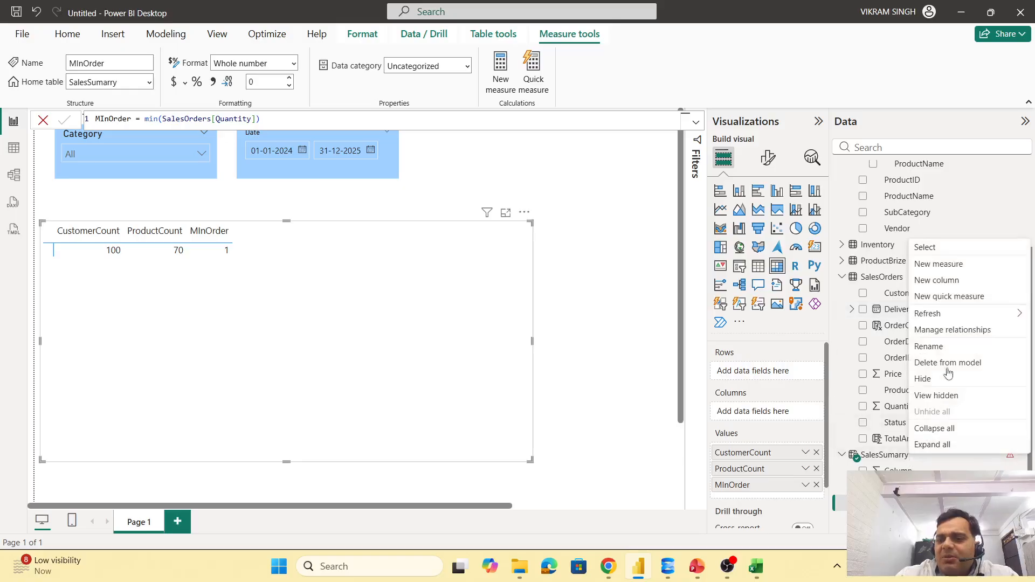
left_click(938, 264)
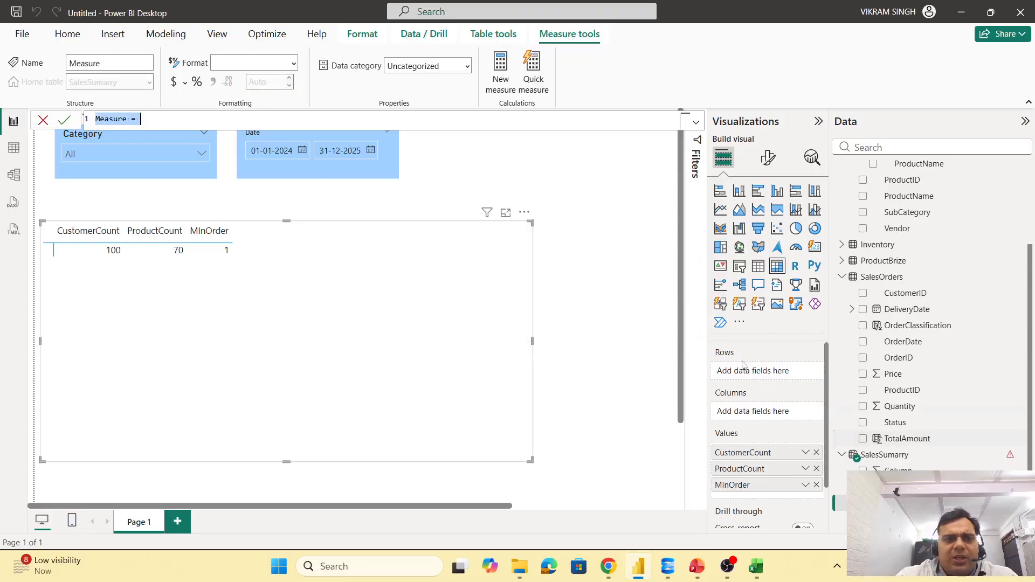
left_click(129, 119)
key("BackSpace")
key("BackSpace")
key("BackSpace")
key("BackSpace")
key("BackSpace")
key("BackSpace")
type("ax")
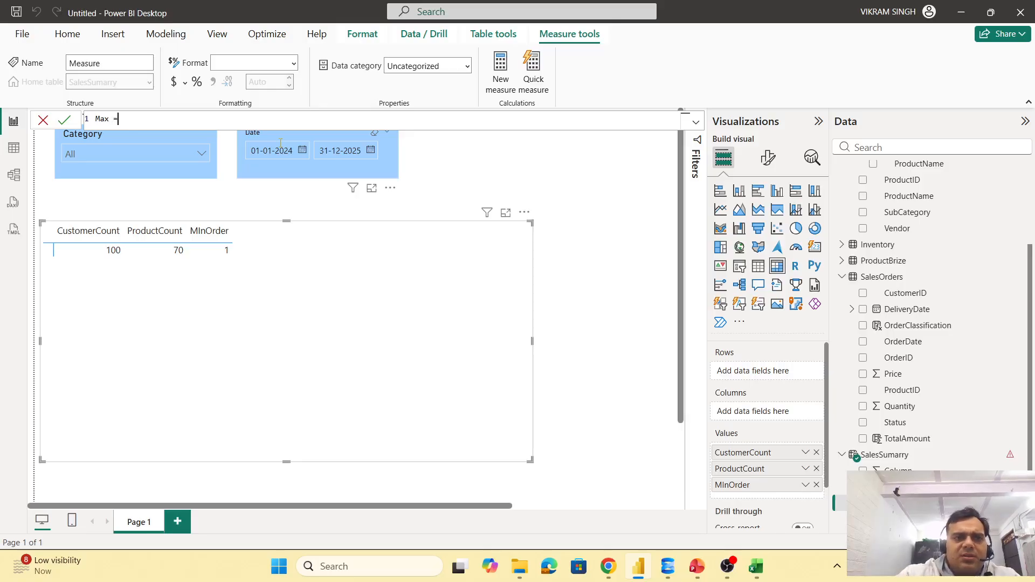
type("ma")
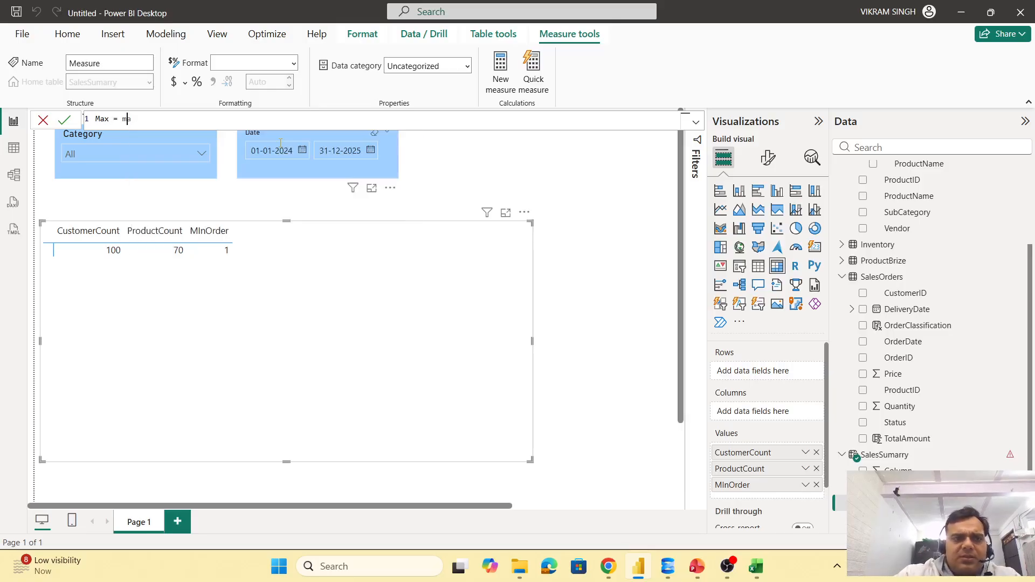
type("Order")
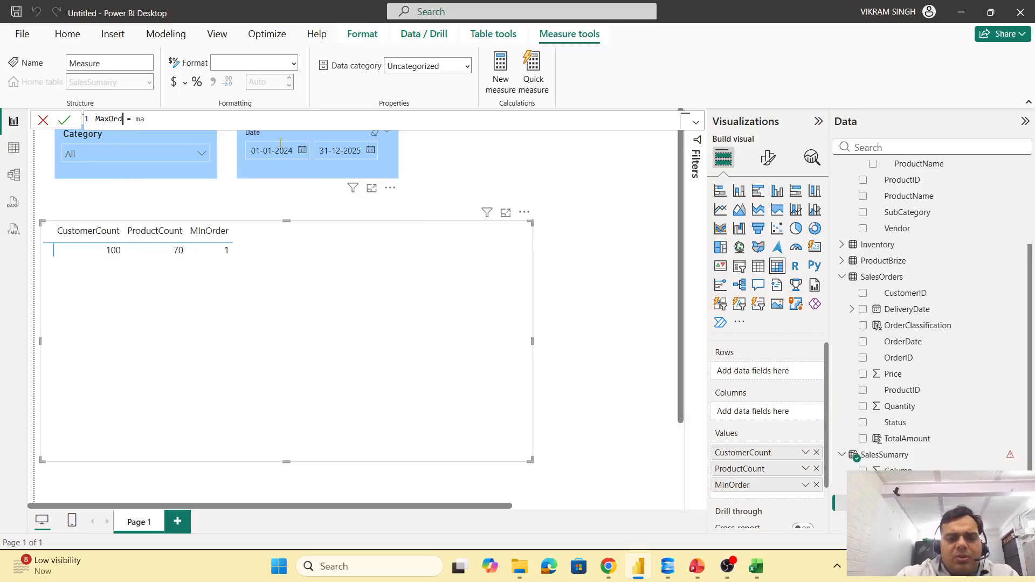
Define MaxOrder as the MAX of SalesOrders[Quantity], commit it, and add the measure to the matrix values
key("End")
type("x")
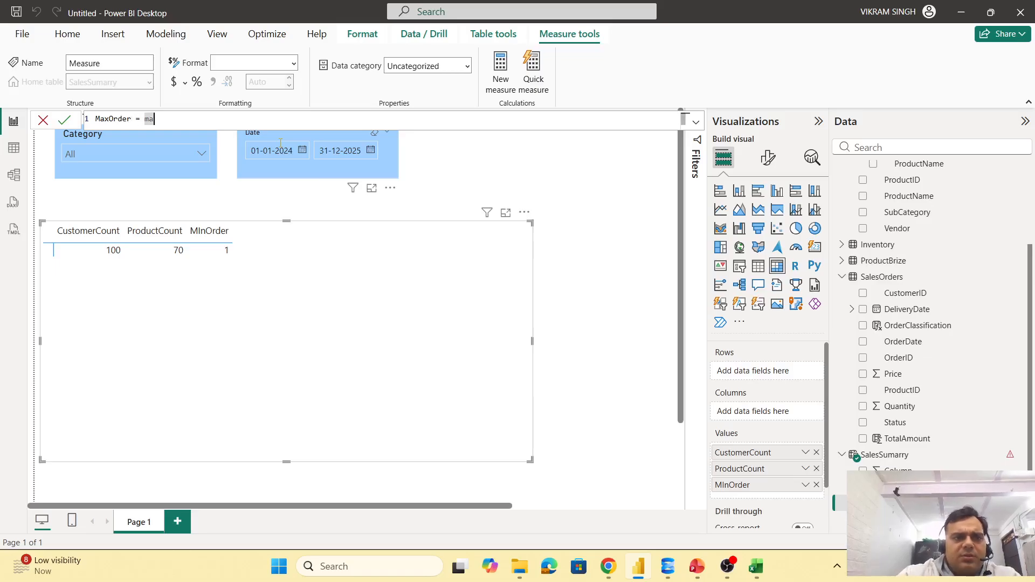
type("(")
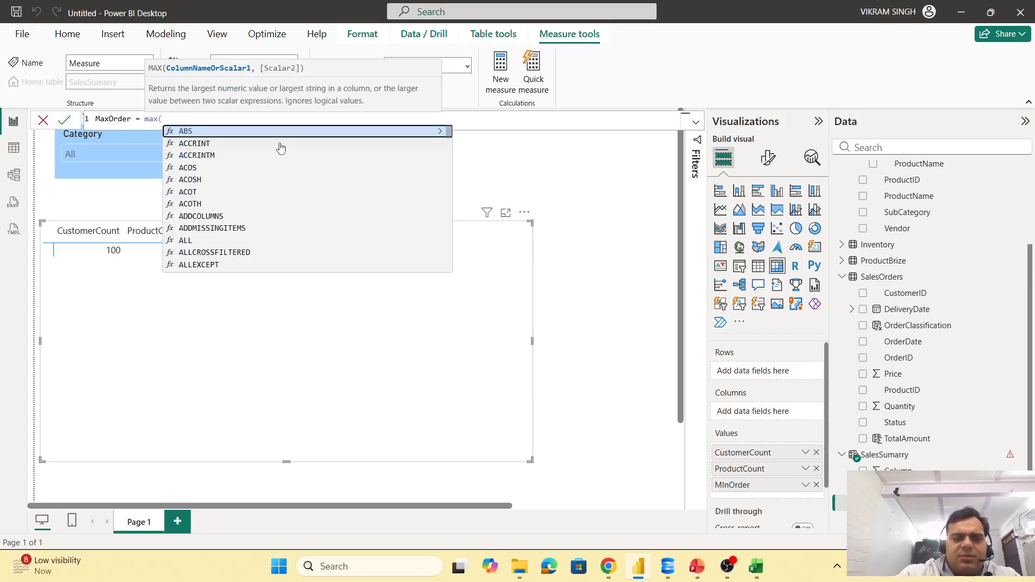
type("sa")
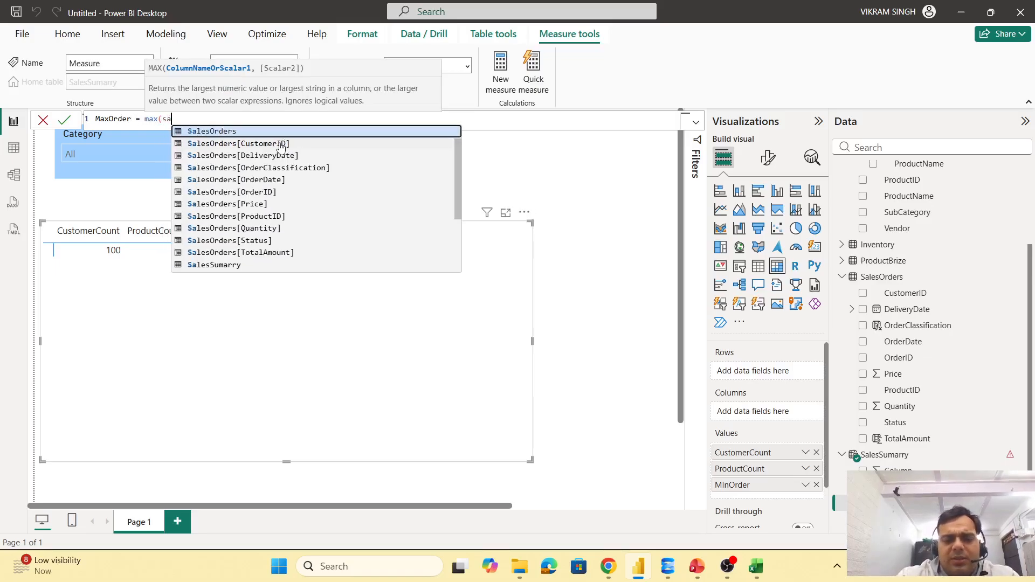
type("lesorder")
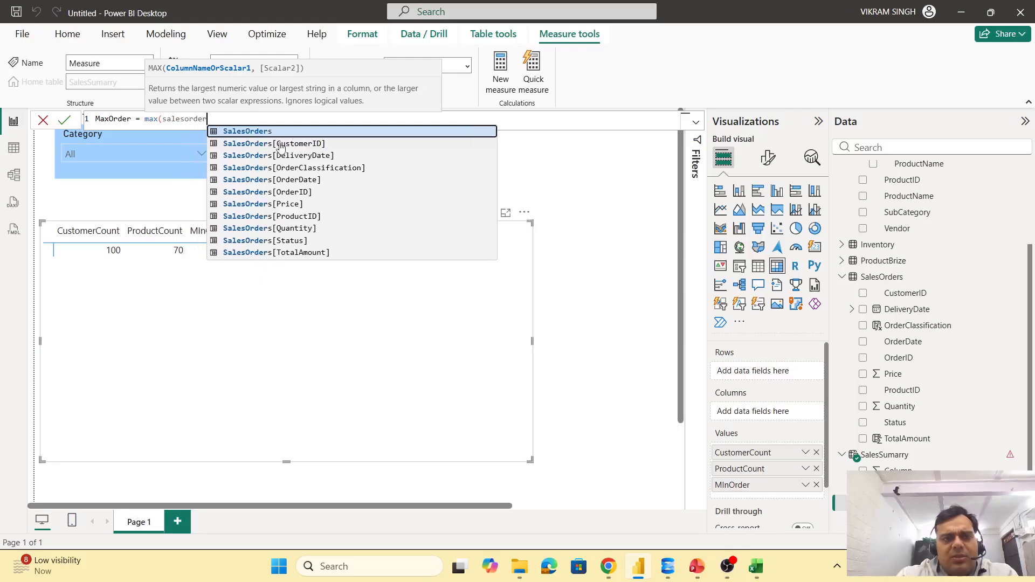
key("Down")
key("Down")
key("Down")
key("Down")
key("Down")
key("Down")
key("Down")
key("Down")
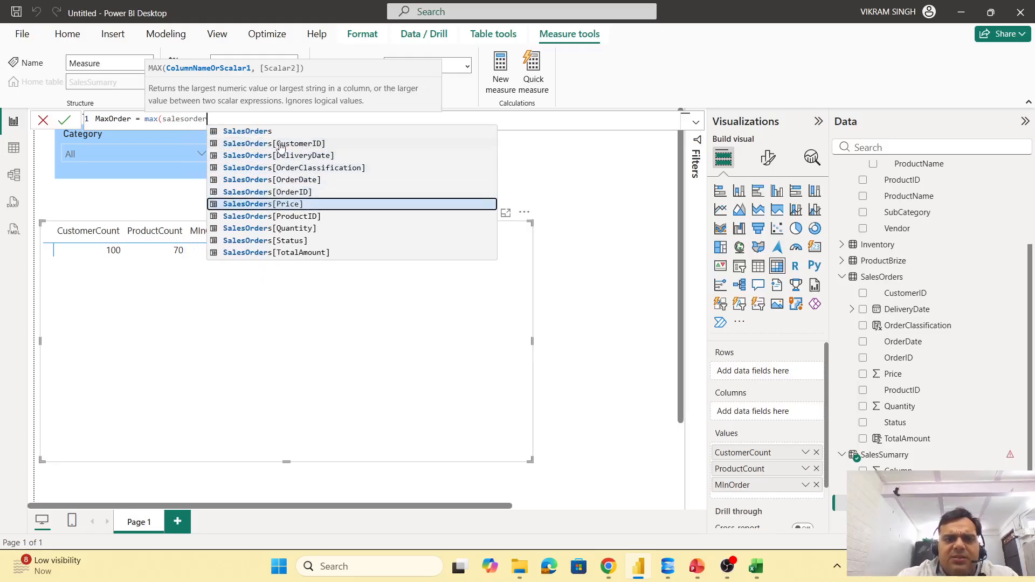
key("Tab")
type(")")
key("Return")
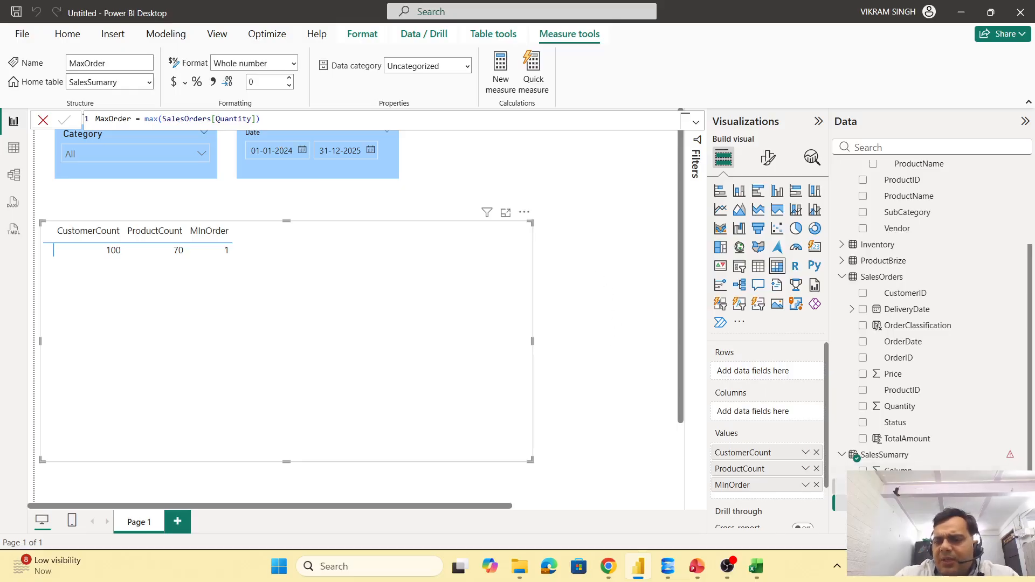
left_click_drag(884, 502, 793, 500)
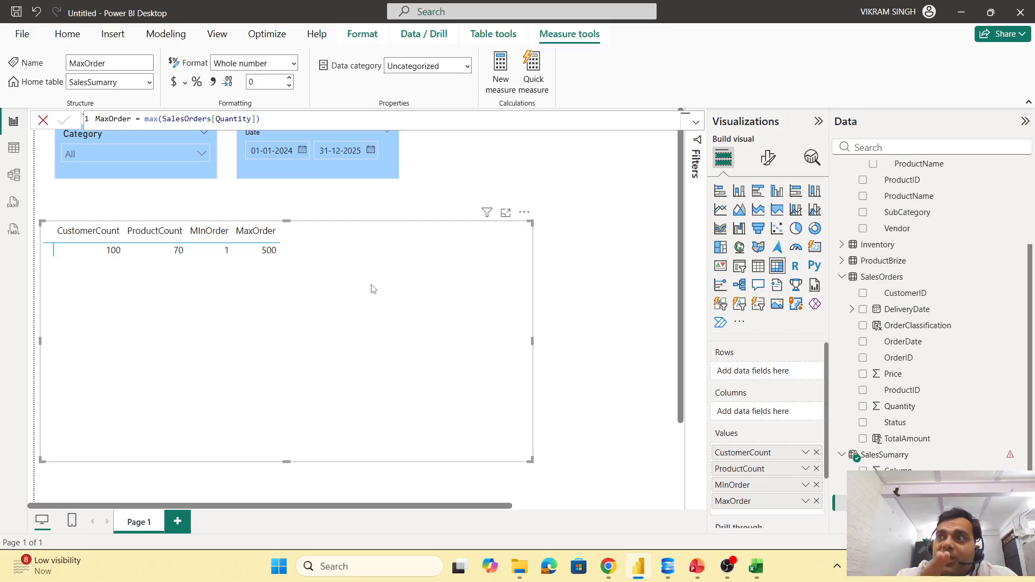
Set the Date slicer's end date to 31-12-2024 and check the matrix values for that range
left_click(371, 151)
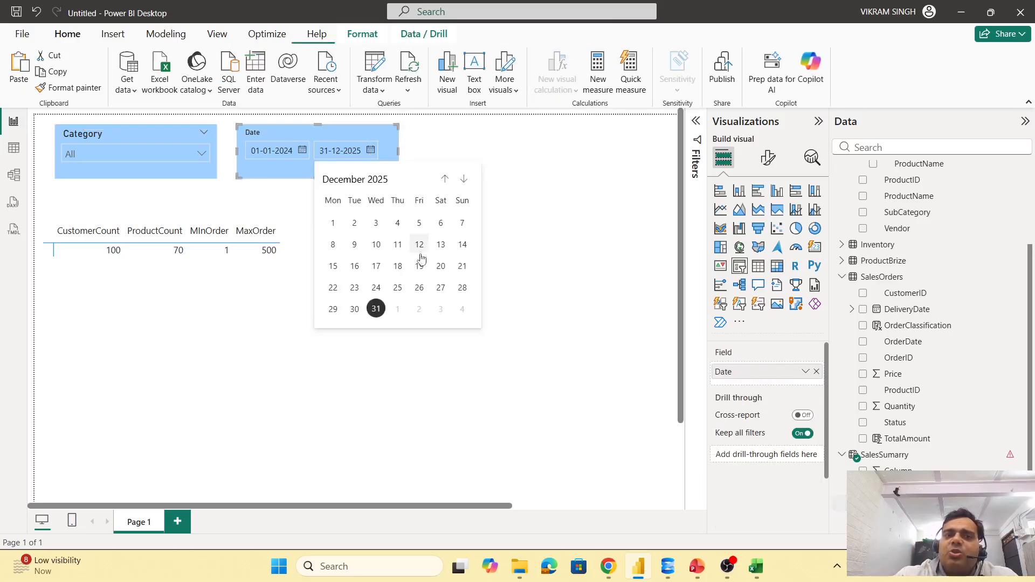
left_click(443, 182)
left_click(443, 182)
left_click(443, 182)
left_click(443, 182)
left_click(442, 183)
left_click(443, 182)
left_click(443, 182)
left_click(443, 182)
left_click(443, 182)
left_click(443, 182)
left_click(443, 182)
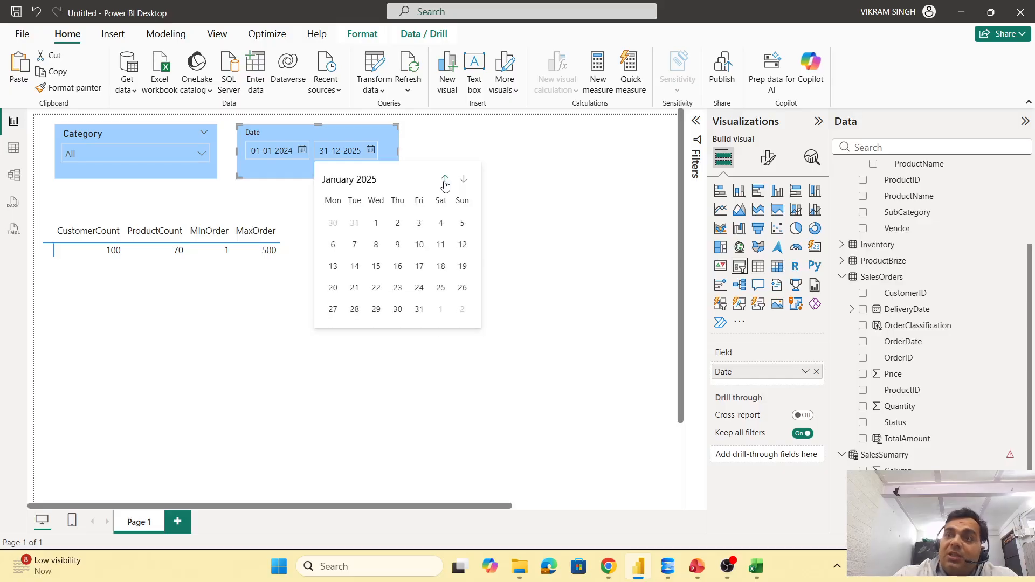
left_click(444, 182)
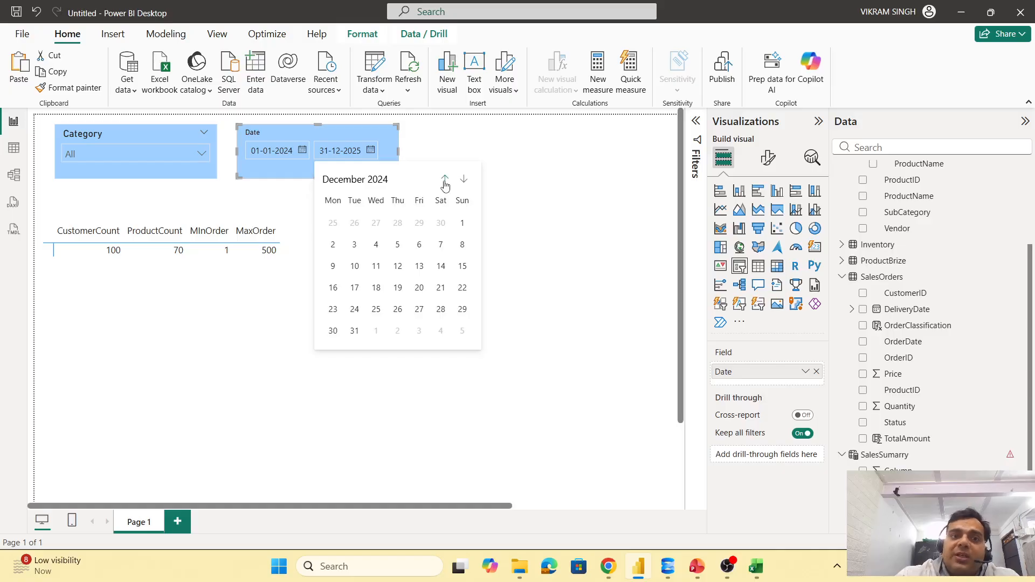
left_click(355, 331)
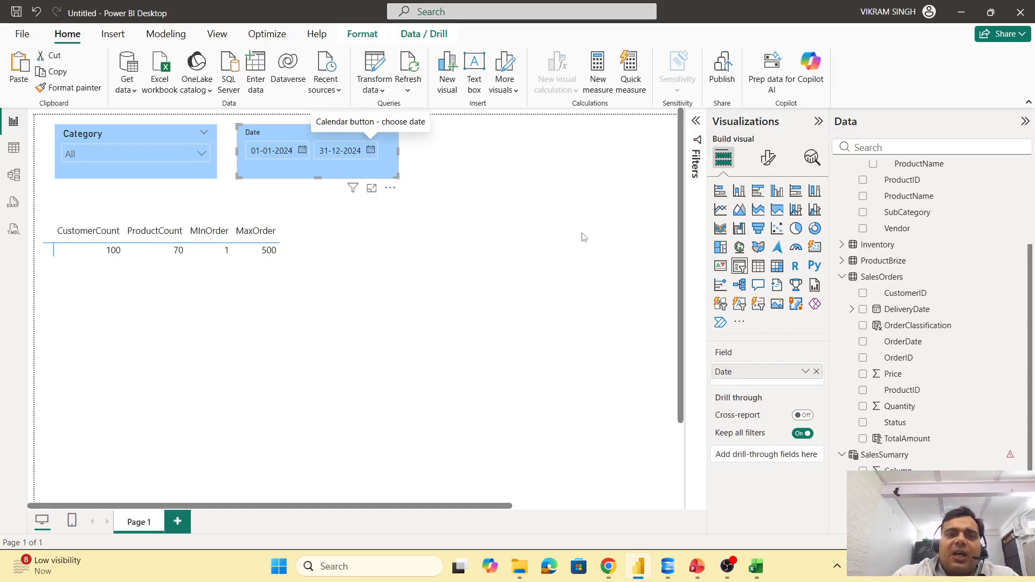
left_click(566, 227)
left_click(294, 315)
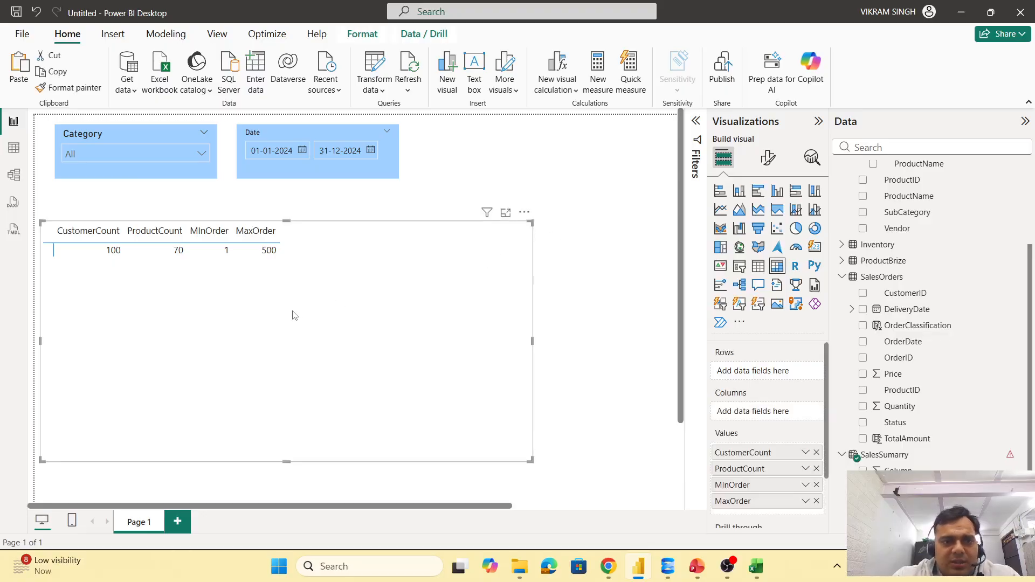
left_click(309, 180)
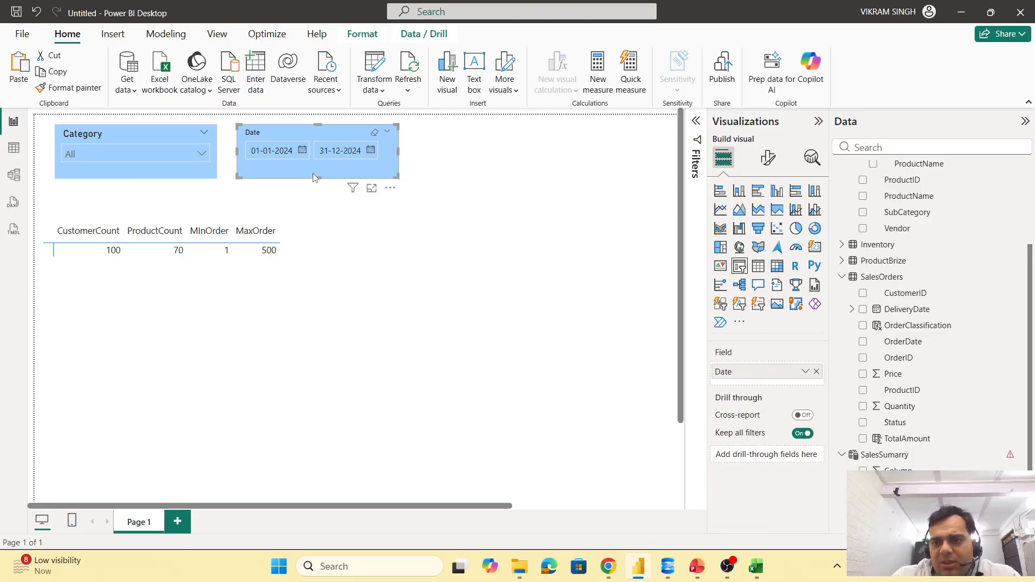
left_click(332, 297)
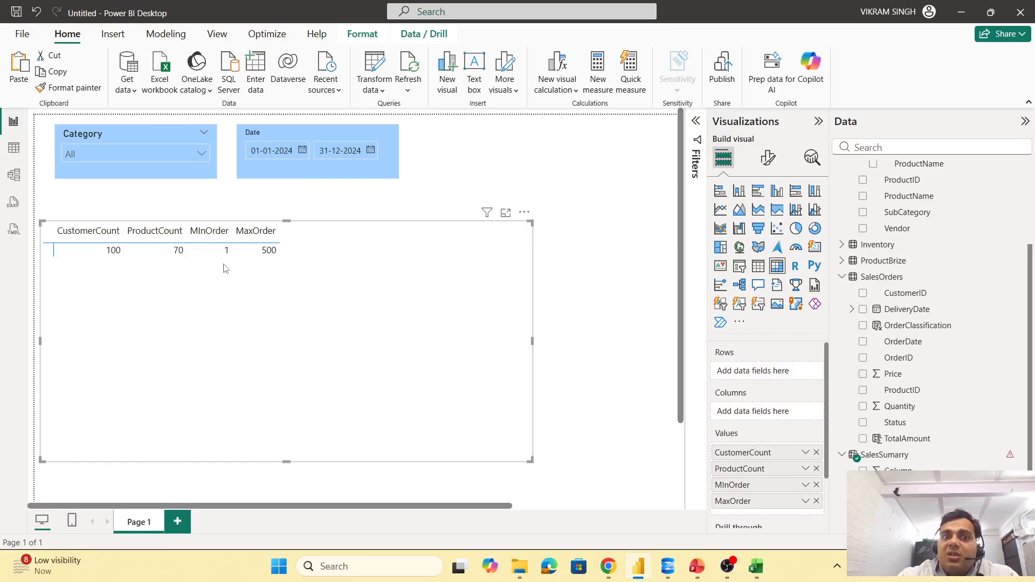
Set the Date slicer's end date to 31-03-2024
left_click(371, 152)
left_click(445, 180)
left_click(445, 180)
left_click(445, 180)
left_click(445, 180)
left_click(446, 180)
left_click(446, 180)
left_click(446, 181)
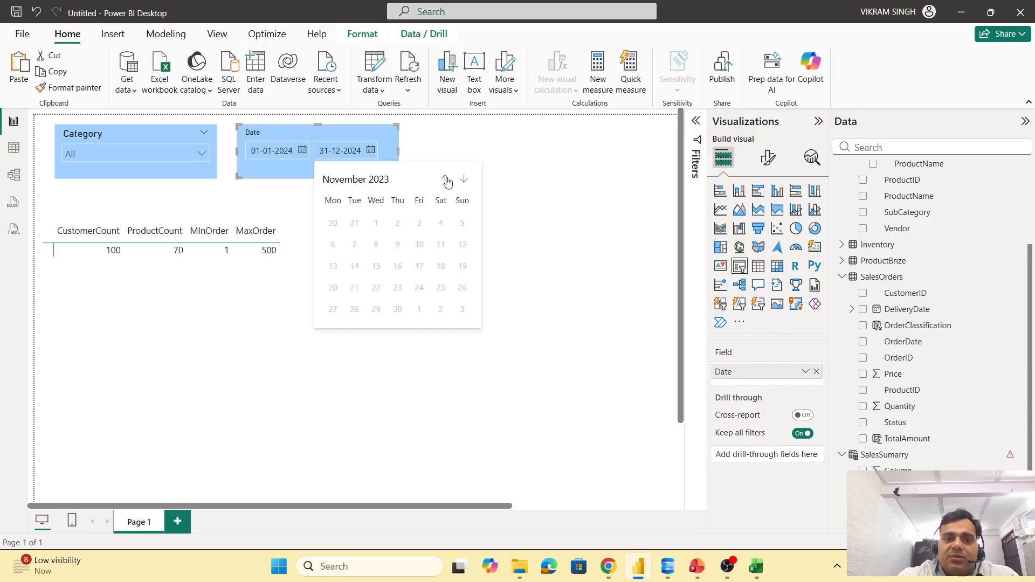
left_click(464, 179)
left_click(464, 179)
left_click(464, 179)
left_click(464, 178)
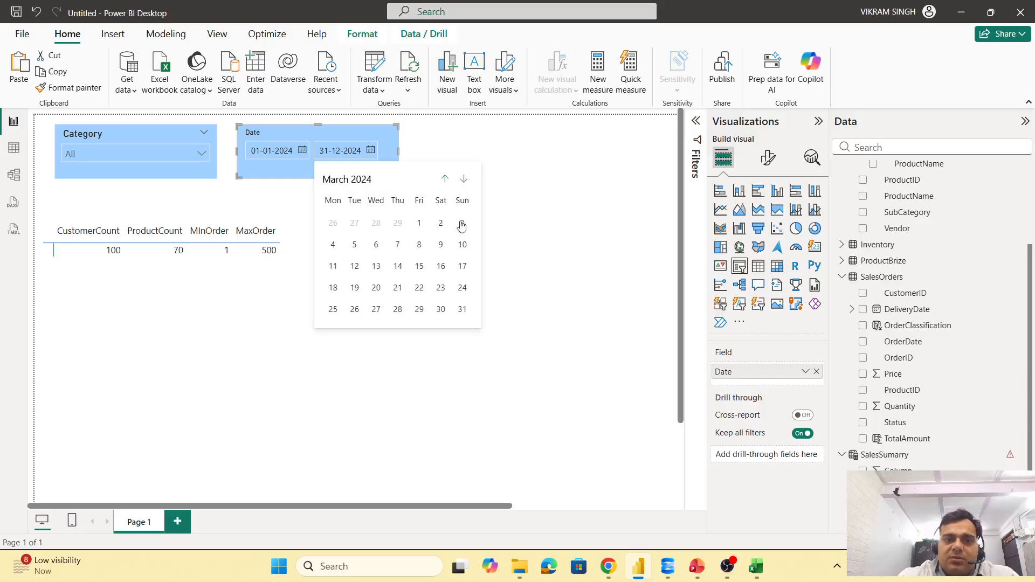
left_click(462, 309)
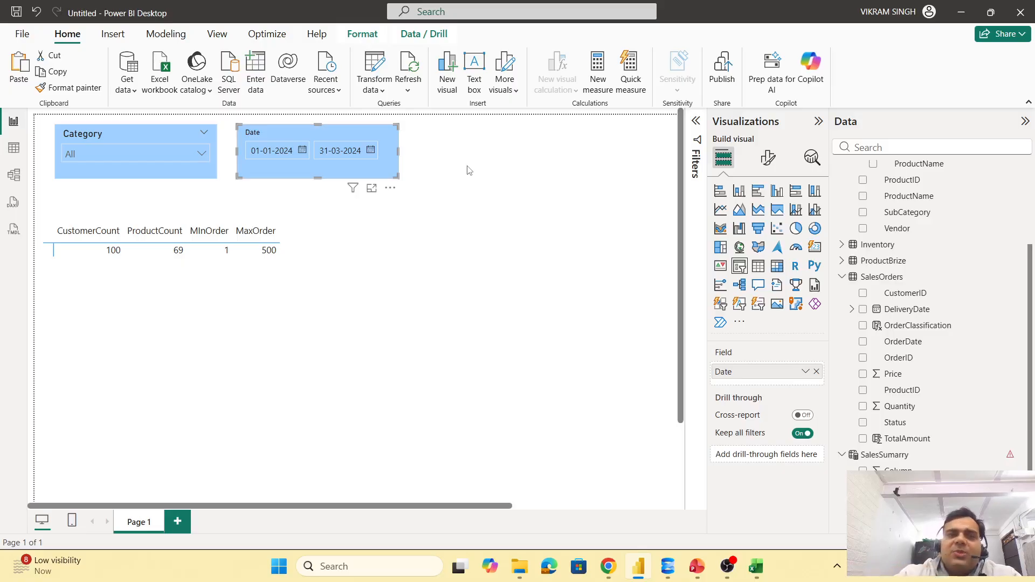
Filter the Category slicer to Electronics
left_click(79, 151)
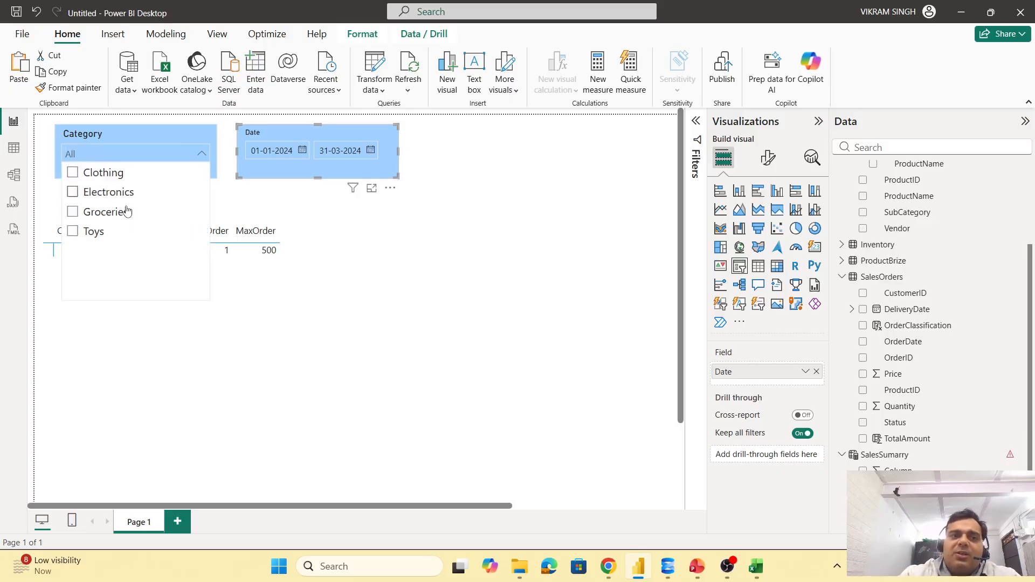
left_click(102, 192)
left_click(543, 225)
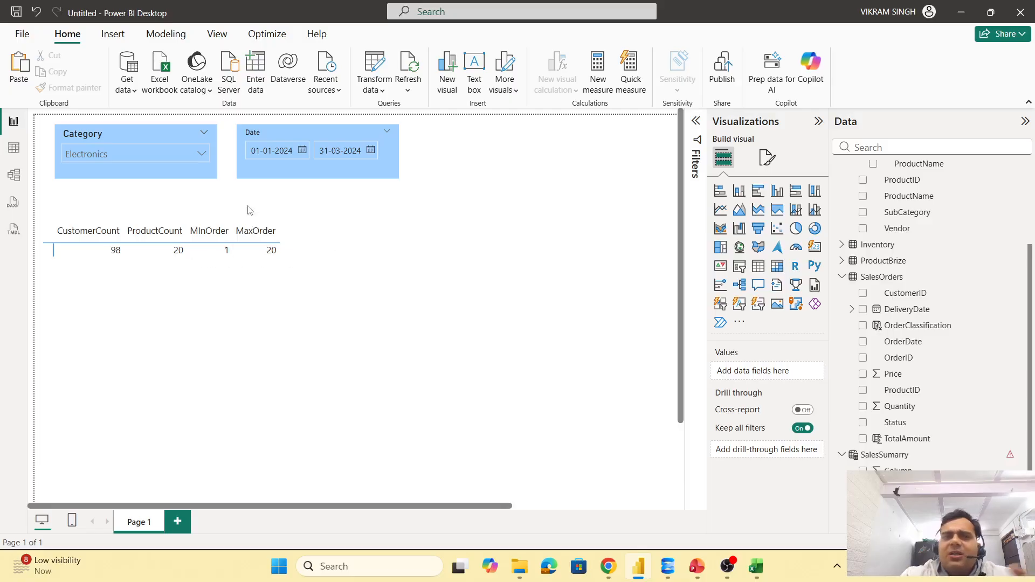
Clear the Category slicer selection and reset the Date slicer to its full range
left_click(172, 153)
left_click(189, 131)
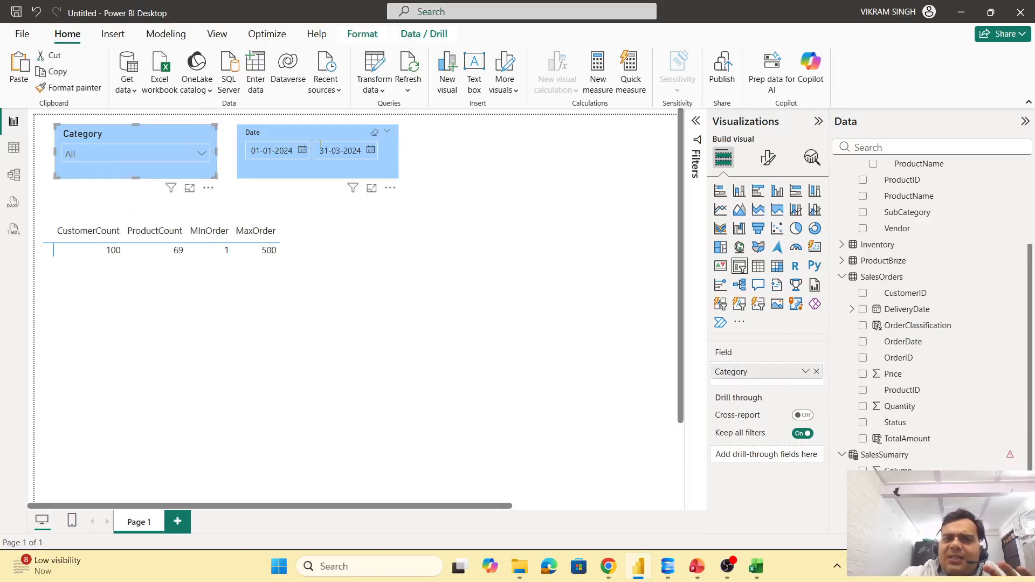
left_click(374, 132)
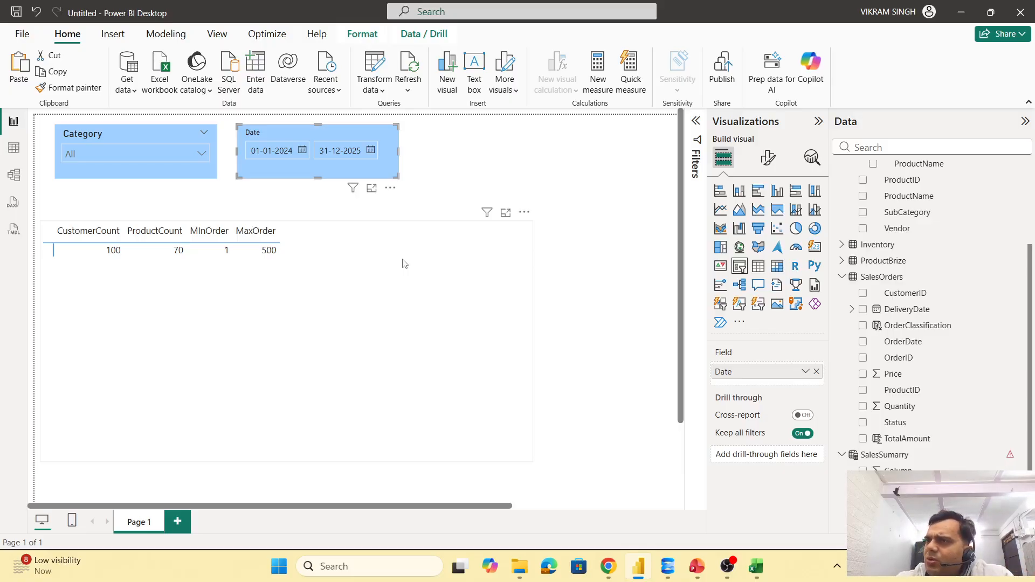
Create a new measure in the SalesSumarry table and name it SalesAvg
right_click(948, 460)
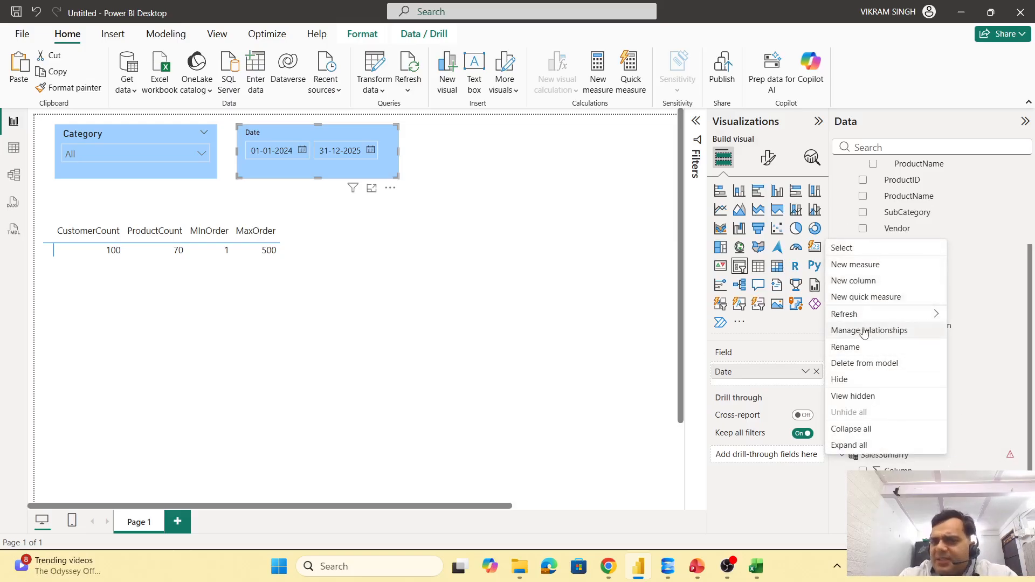
left_click(872, 266)
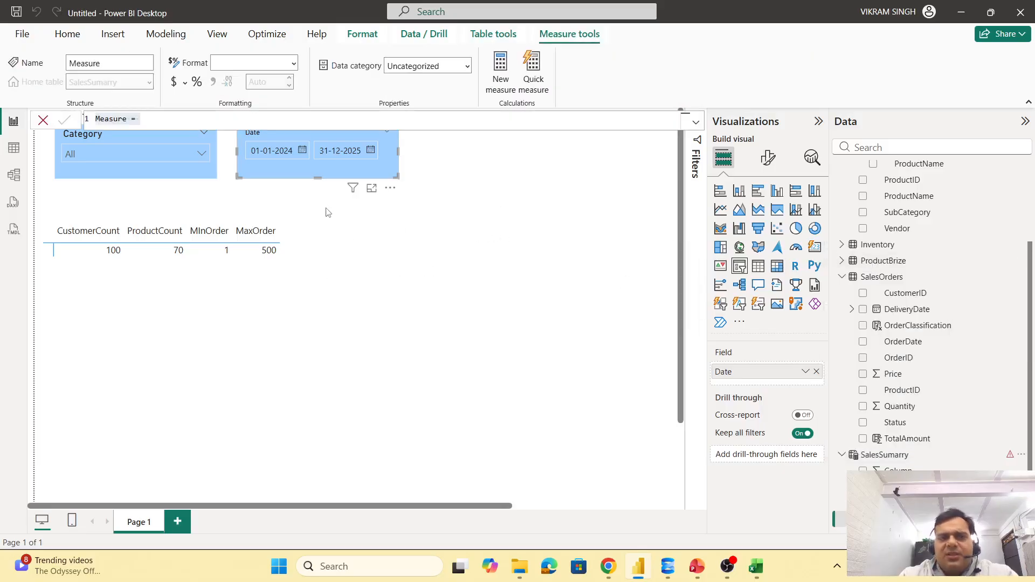
left_click_drag(129, 119, 64, 122)
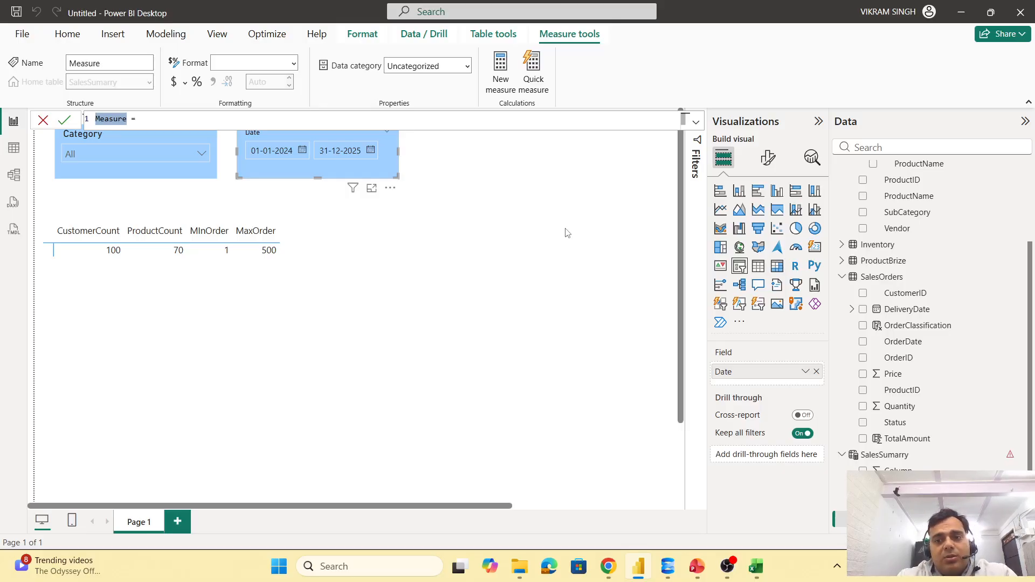
type("SalesV")
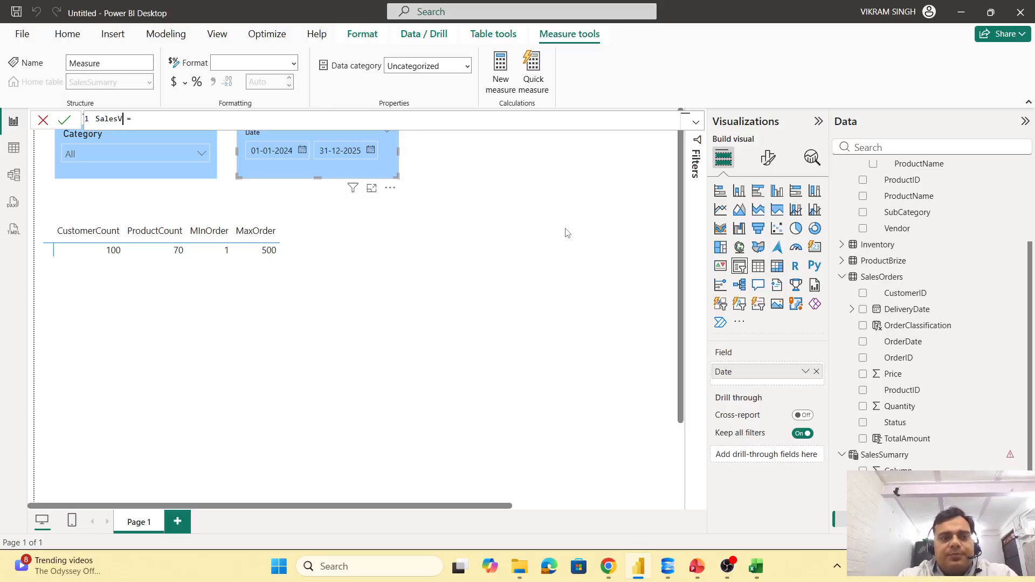
key("BackSpace")
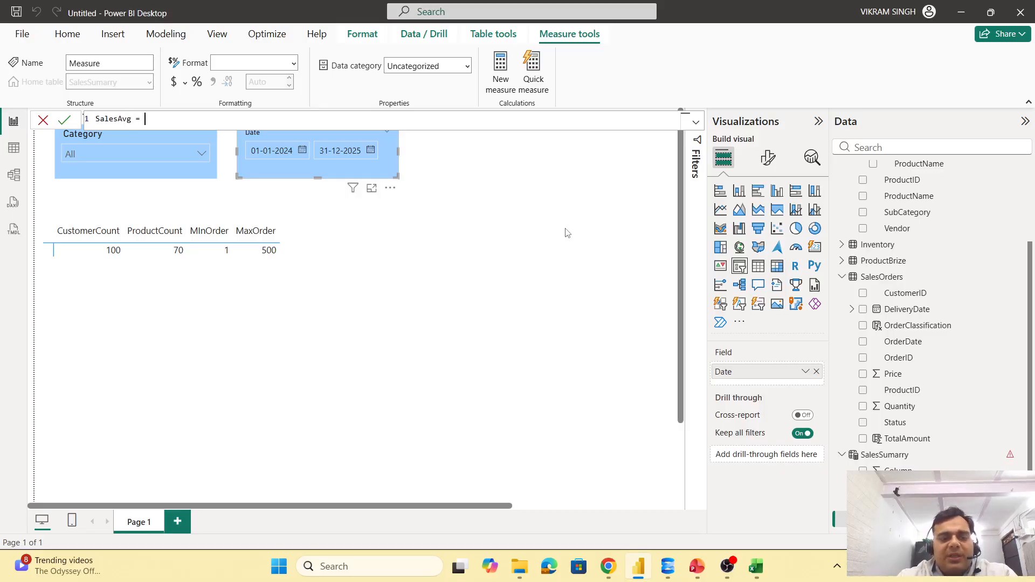
Define SalesAvg as the AVERAGE of SalesOrders[TotalAmount] and commit the formula
type("av")
key("Tab")
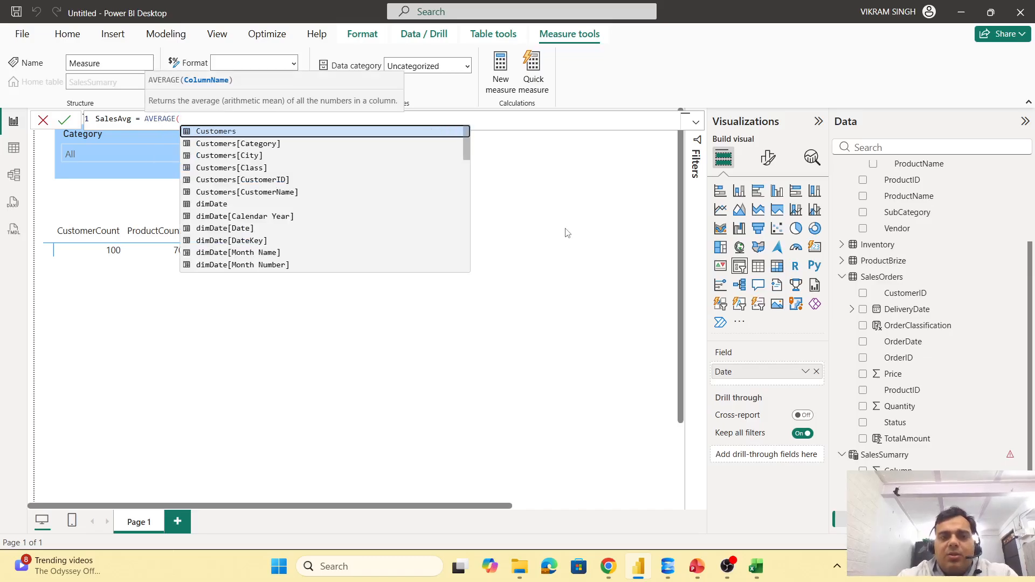
type("sales")
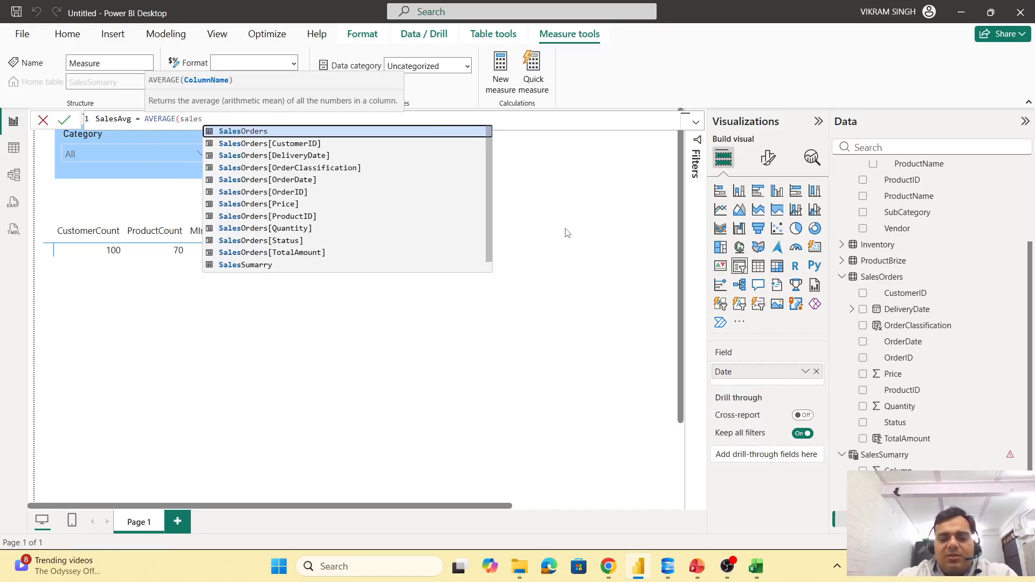
type("order")
key("Down")
key("Down")
key("Down")
key("Down")
key("Down")
key("Down")
key("Down")
key("Down")
key("Down")
key("Down")
key("Tab")
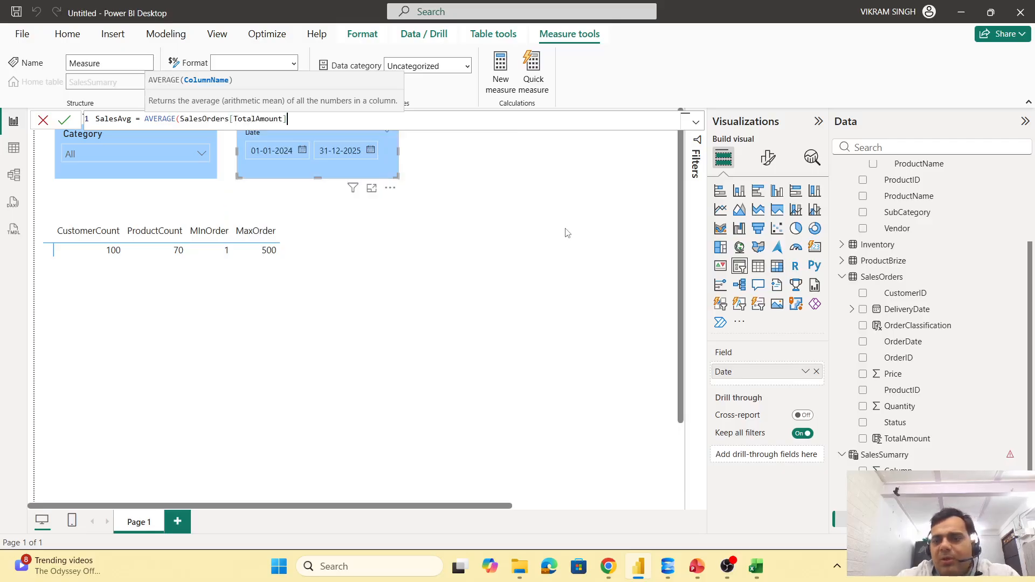
type(")")
key("Return")
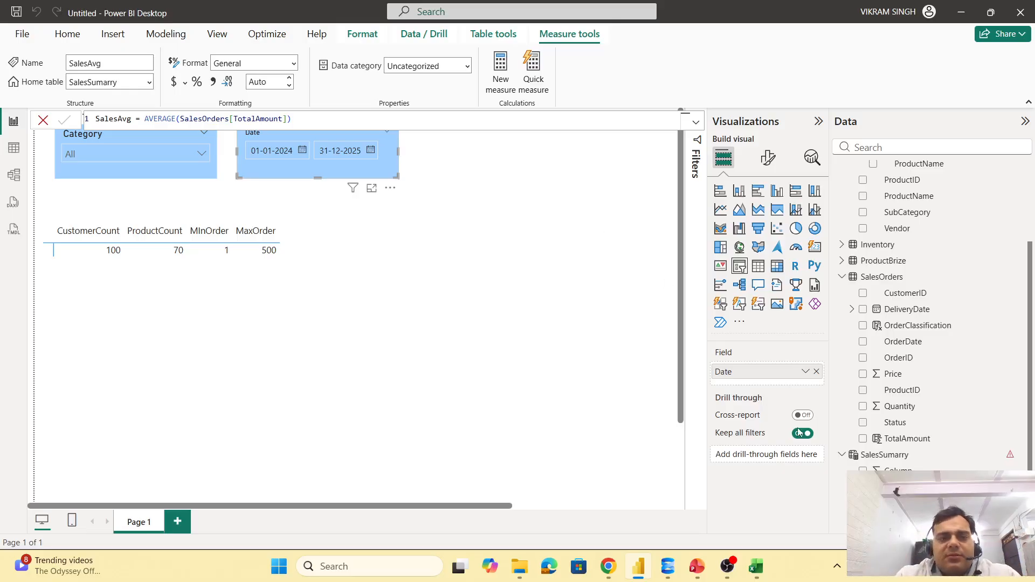
Add SalesAvg to the matrix values and ProductID from SalesOrders to the matrix rows
scroll(919, 442, "down", 1)
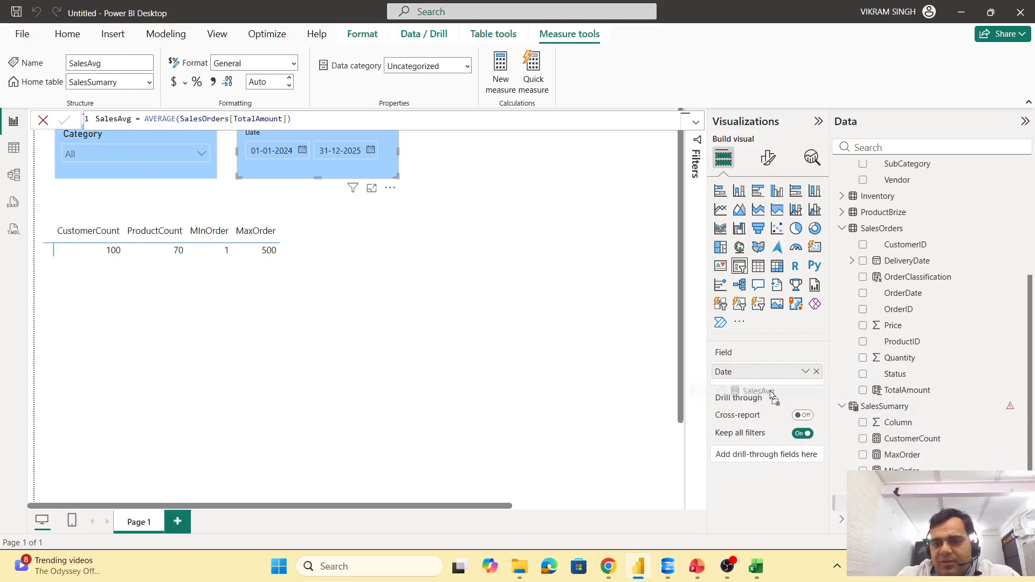
left_click(388, 302)
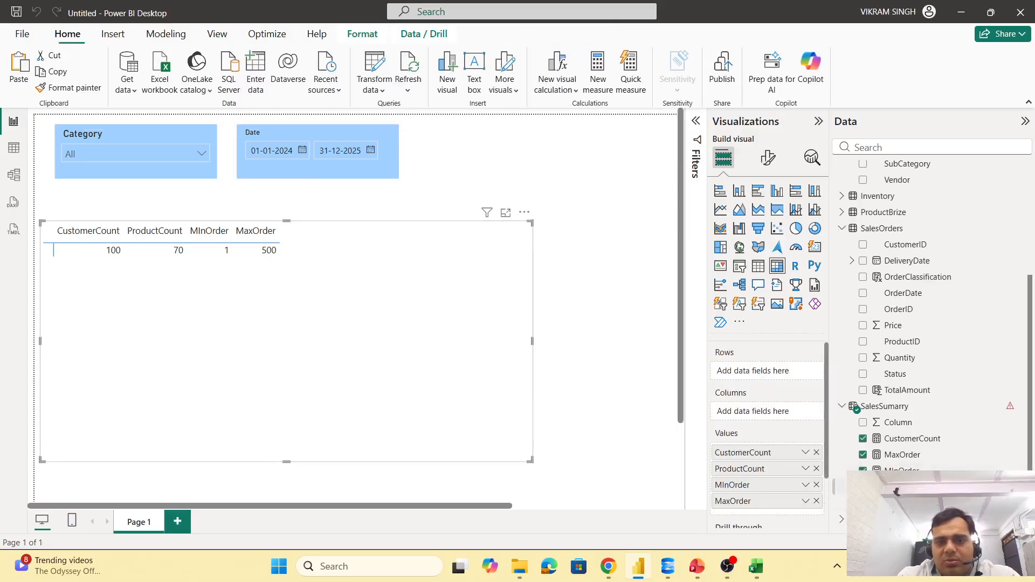
left_click_drag(899, 487, 787, 513)
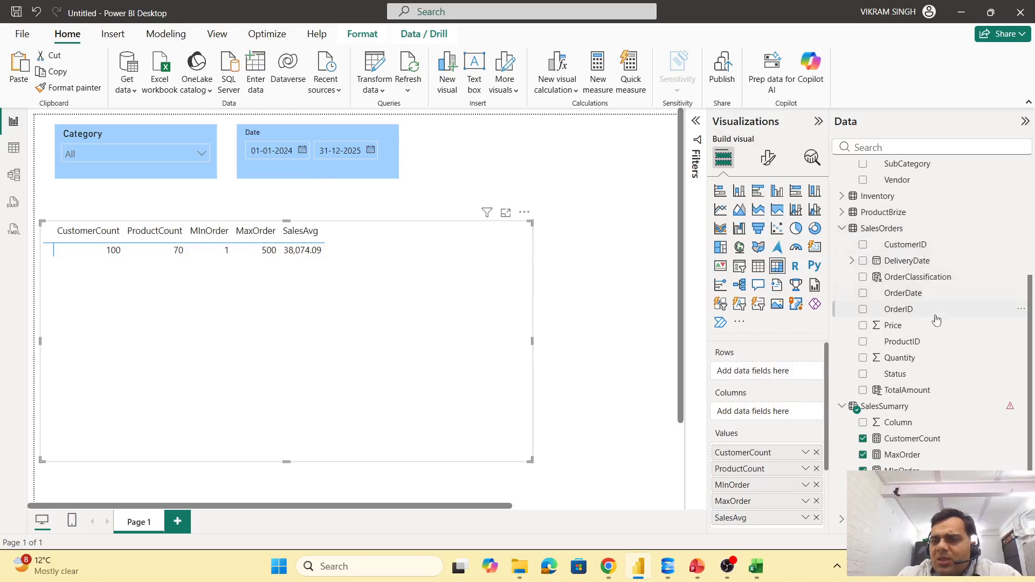
left_click_drag(908, 345, 773, 370)
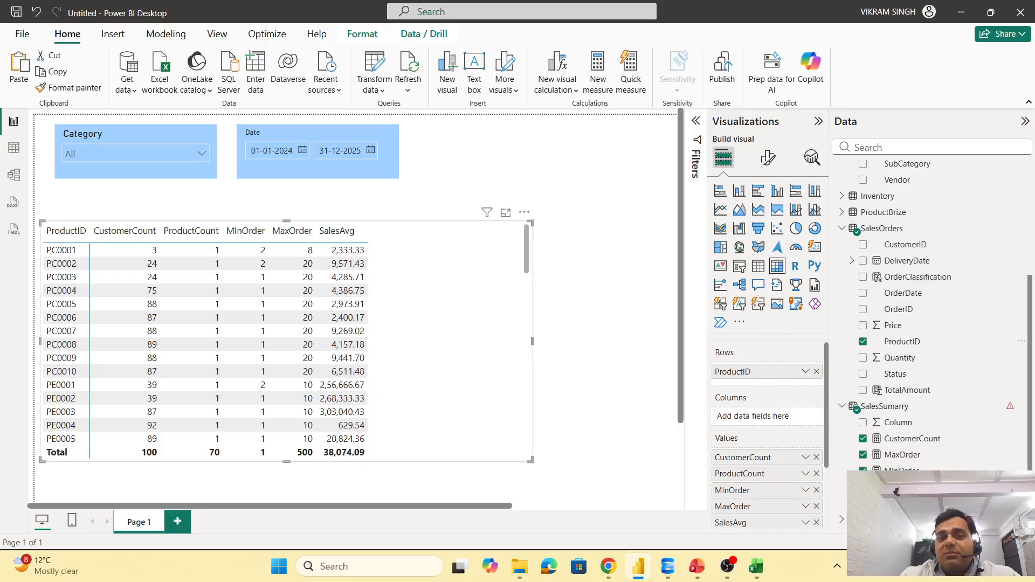
left_click(637, 304)
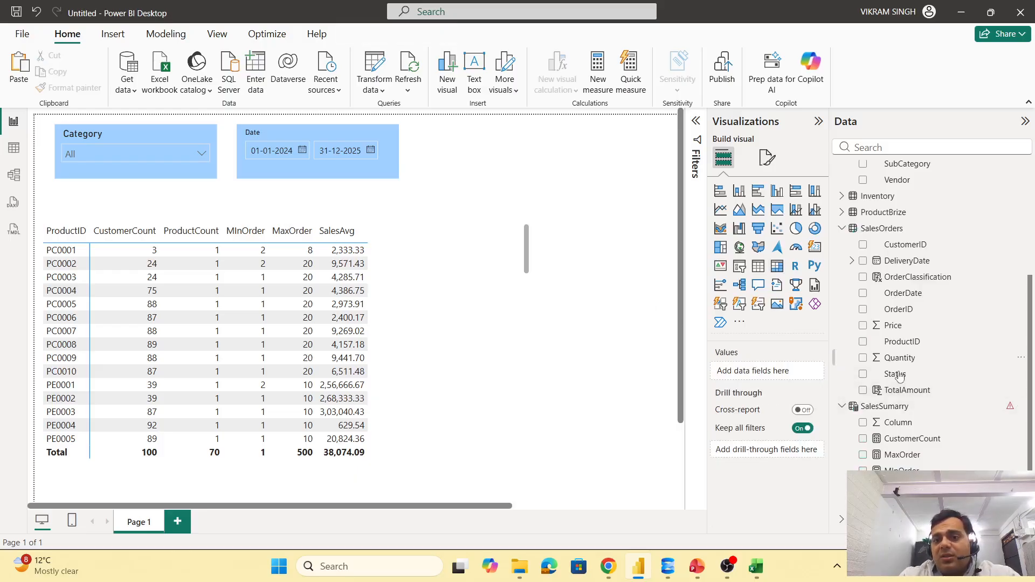
Create another measure in the SalesSumarry table and name it Total Sales
right_click(917, 411)
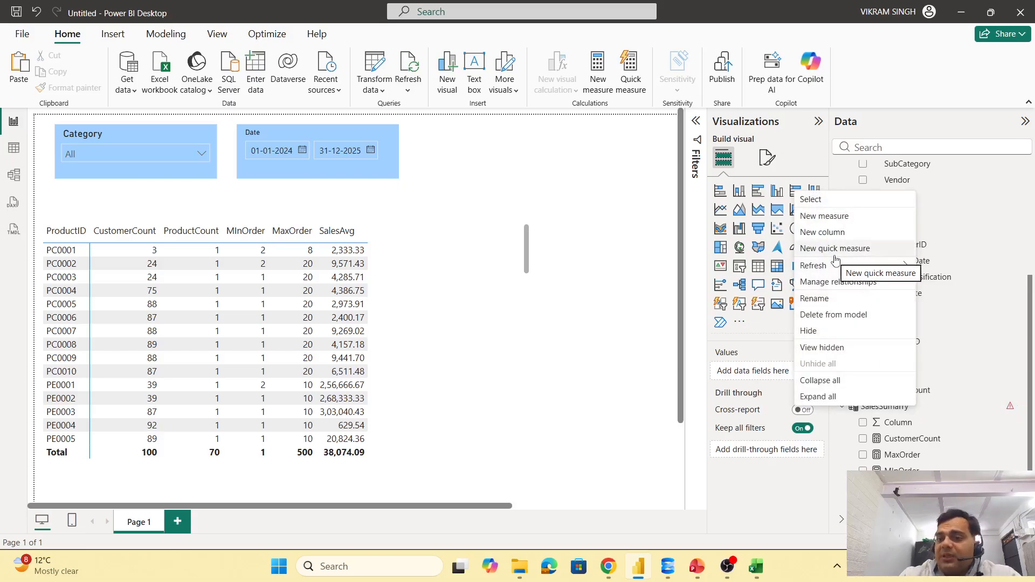
left_click(825, 216)
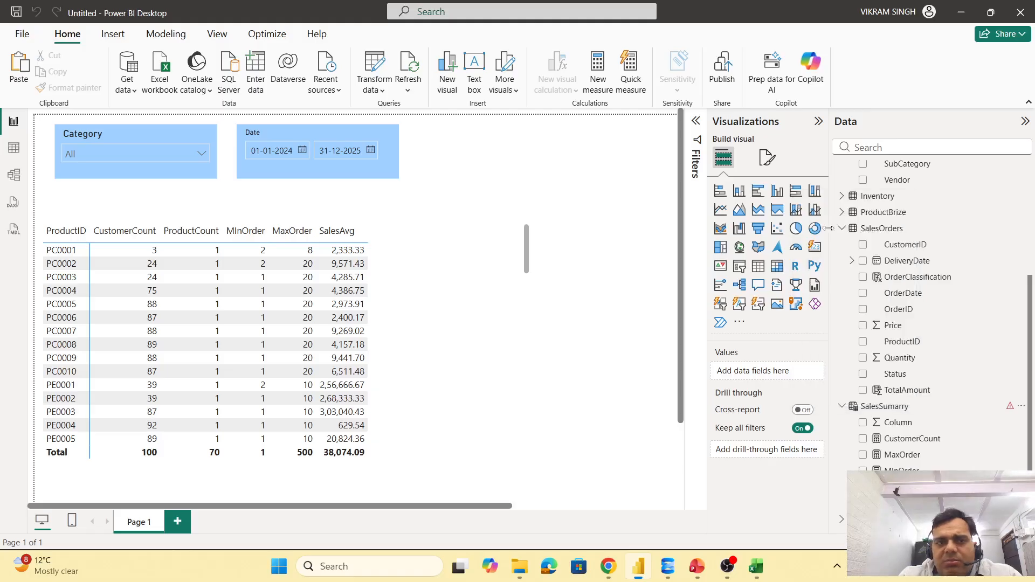
key("Left")
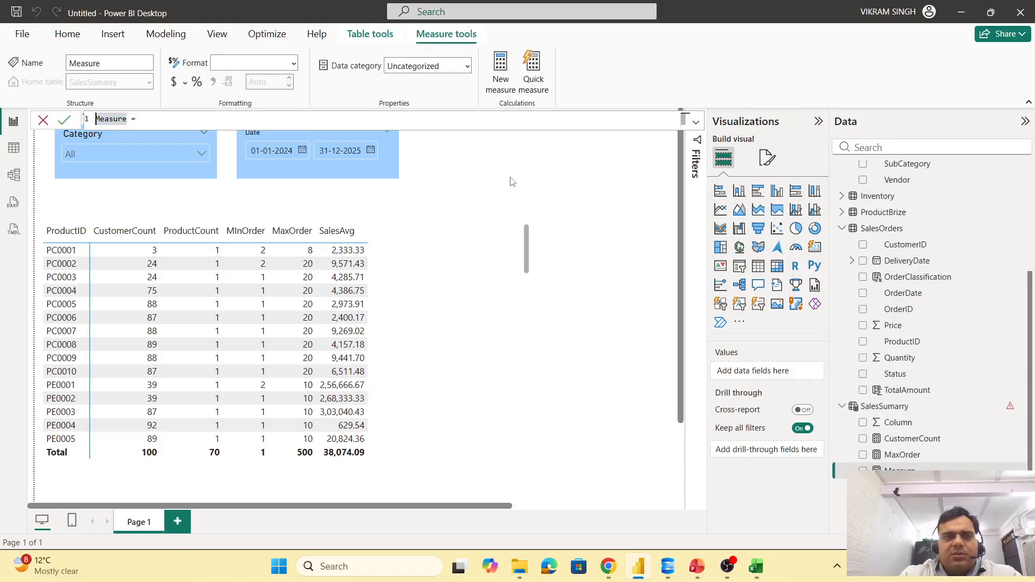
key("Delete")
key("Delete")
key("Delete")
key("Delete")
key("Delete")
key("Delete")
key("Delete")
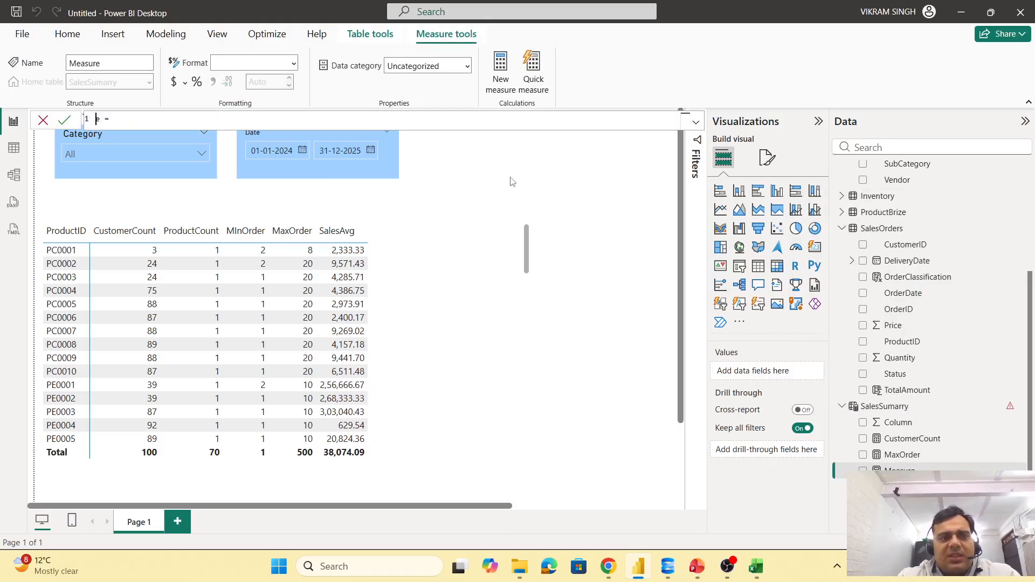
type("Sum")
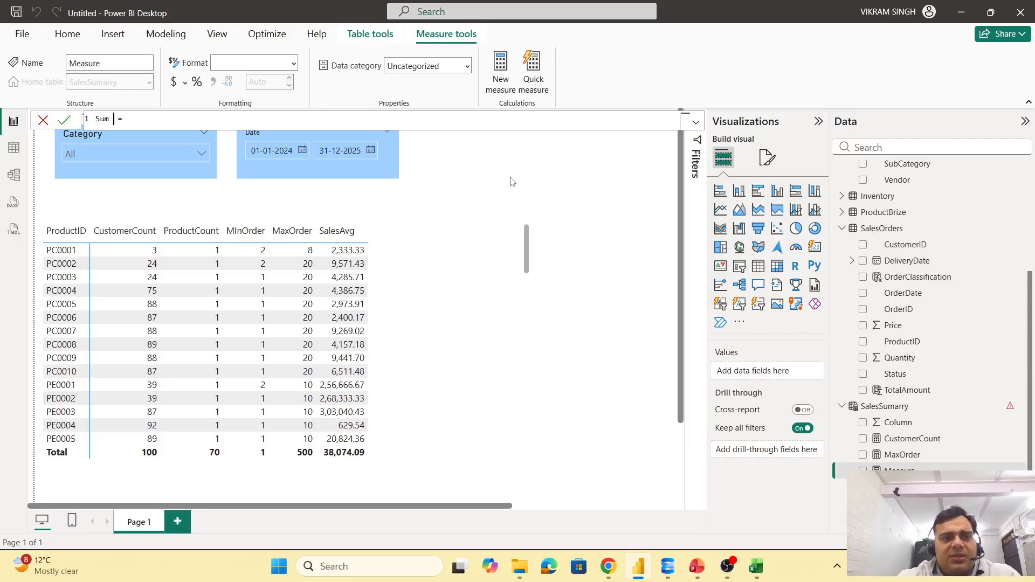
key("BackSpace")
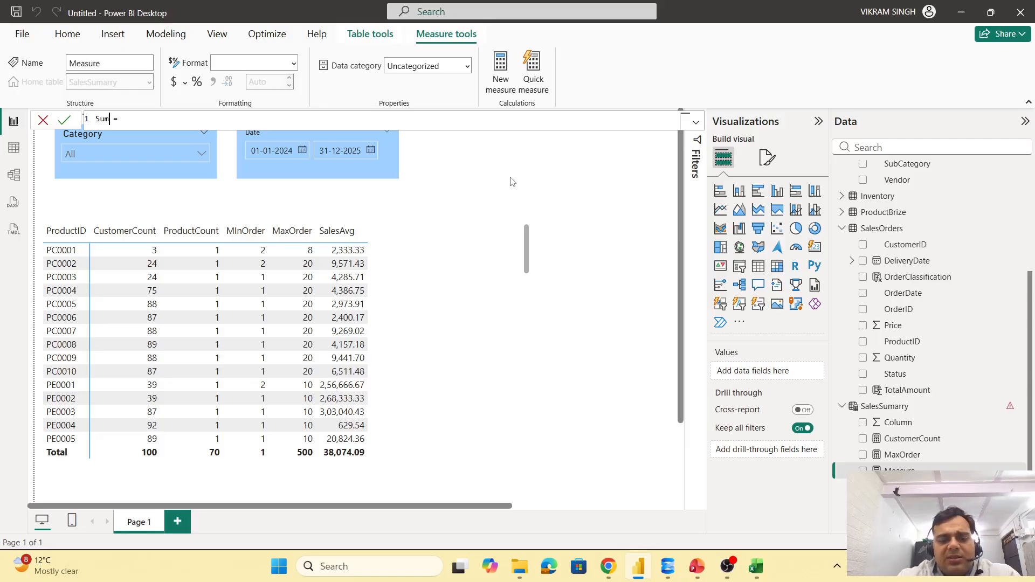
key("Home")
type("To")
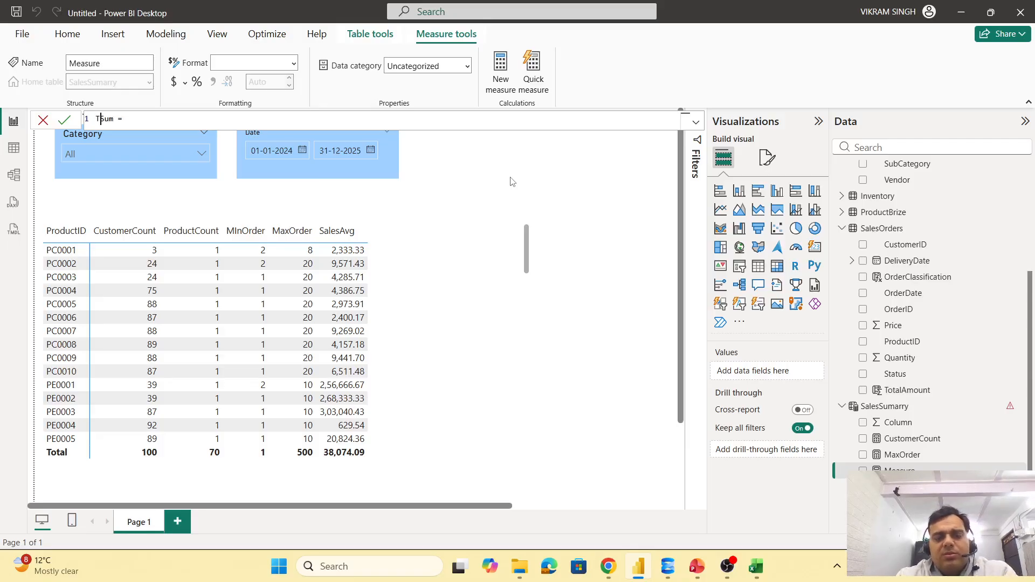
type("tal")
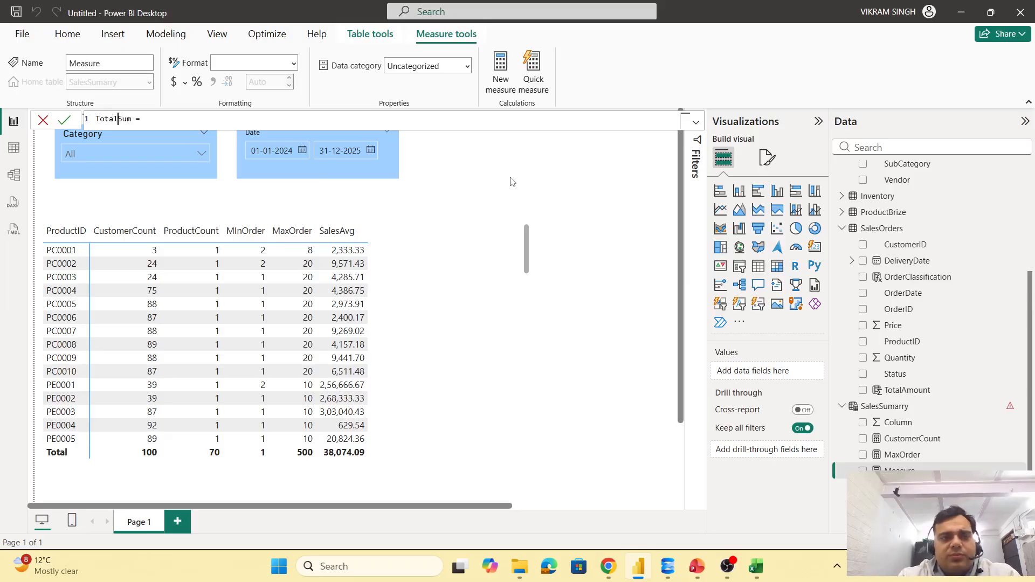
type(" Sales")
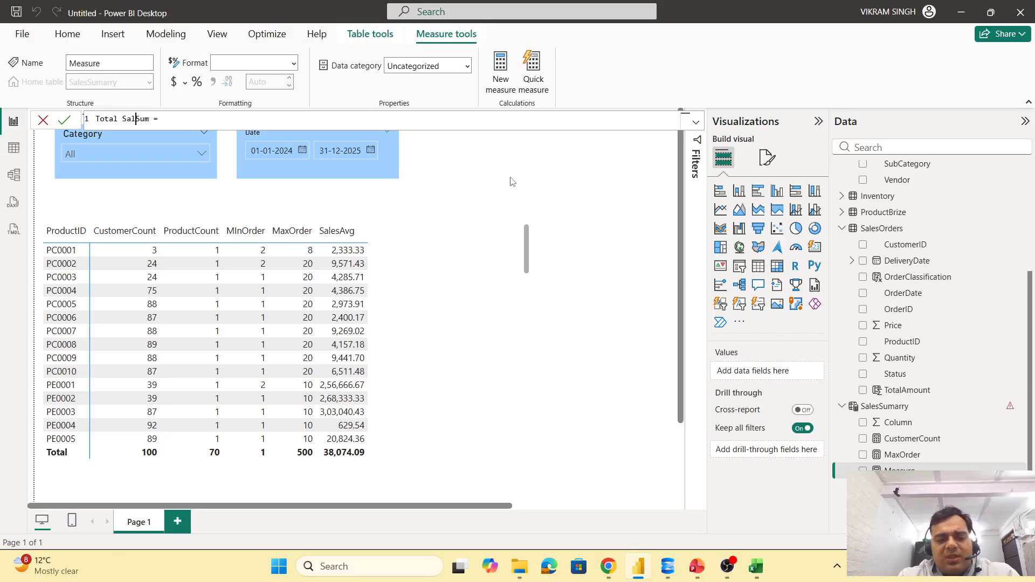
key("ctrl+Left")
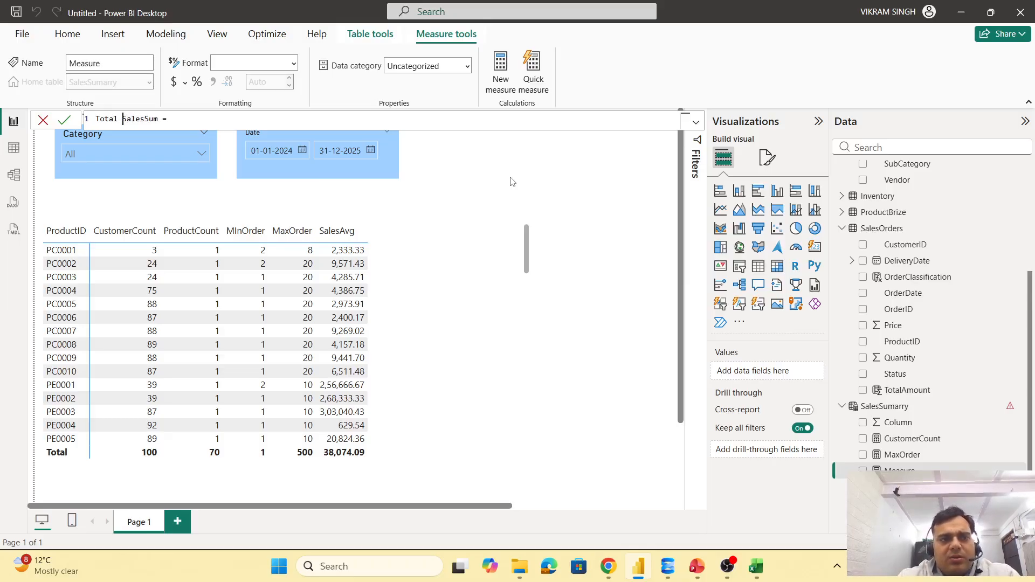
key("Right")
key("Right")
key("Right")
key("Right")
key("Right")
key("Delete")
key("Delete")
key("Delete")
key("Delete")
key("Delete")
Define Total Sales as the SUM of SalesOrders[TotalAmount] and commit the formula
type("su")
key("Tab")
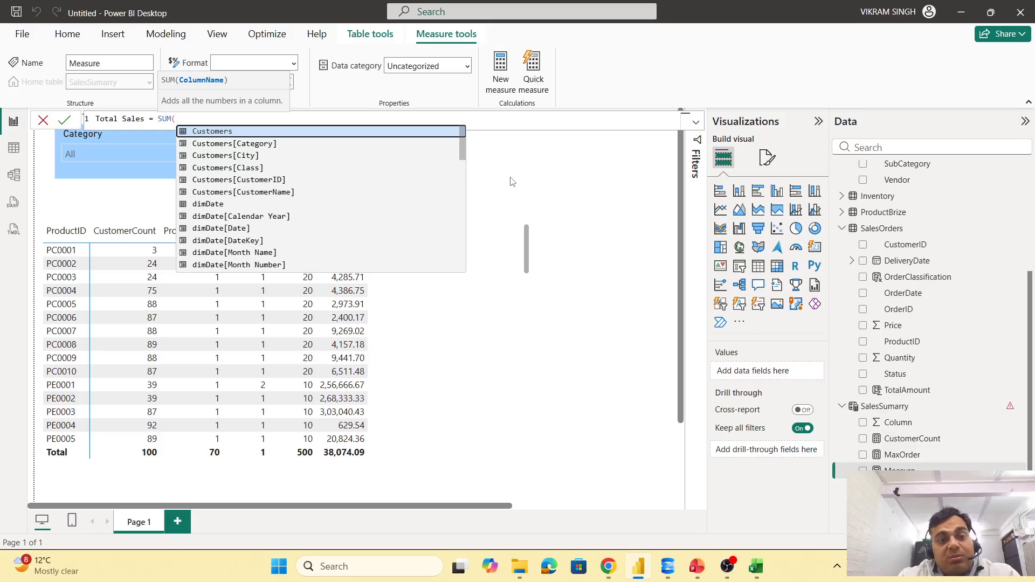
type("salesorder")
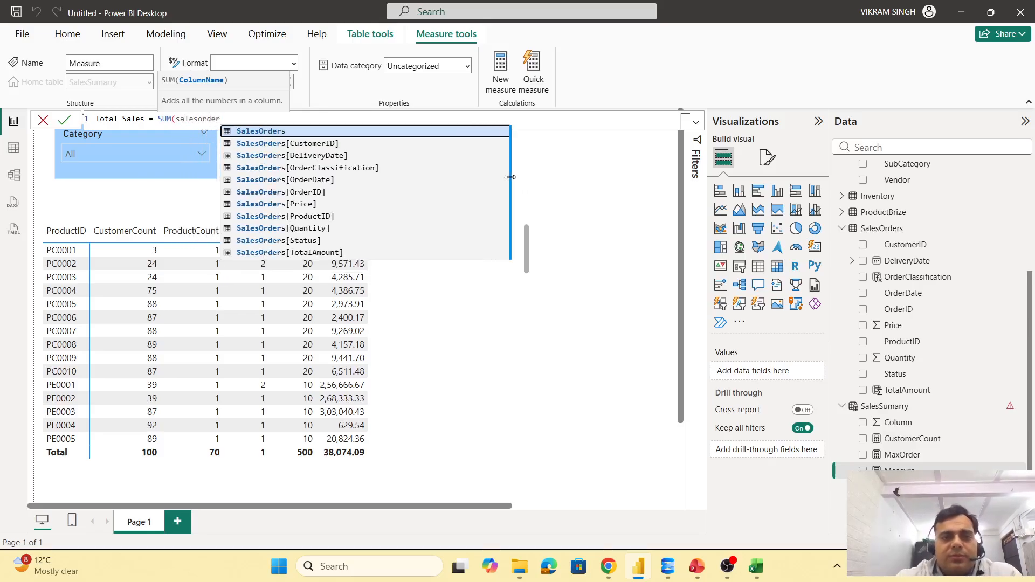
key("Down")
key("Down")
key("Down")
key("Down")
key("Down")
key("Down")
key("Down")
key("Down")
key("Down")
key("Down")
key("Tab")
type(")")
key("Return")
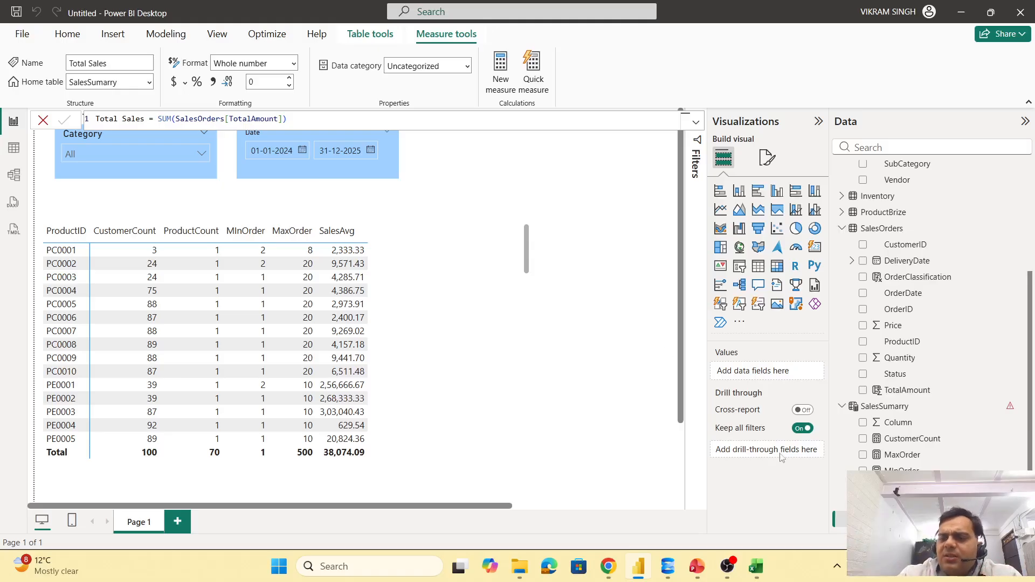
Add the Total Sales measure to the matrix values below SalesAvg
left_click(517, 354)
scroll(770, 448, "down", 3)
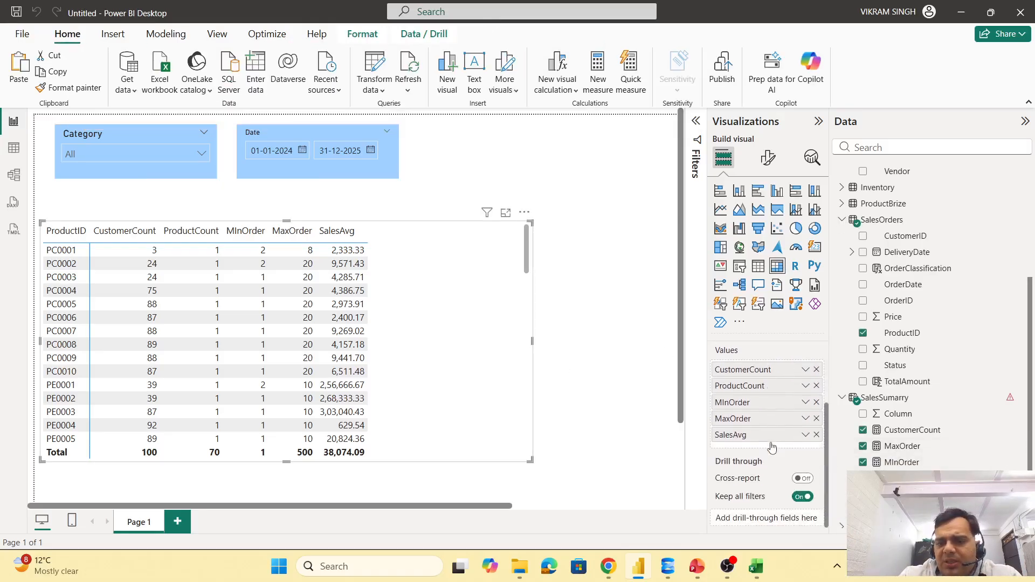
left_click_drag(903, 510, 766, 451)
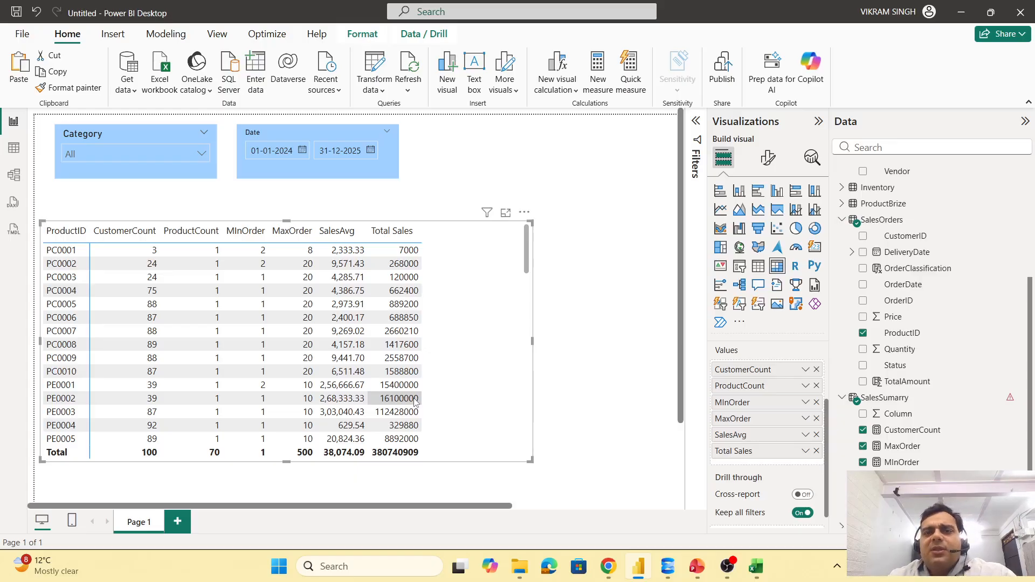
Create a calculated column in the SalesOrders table and name it SalesMin
left_click(915, 221)
right_click(914, 218)
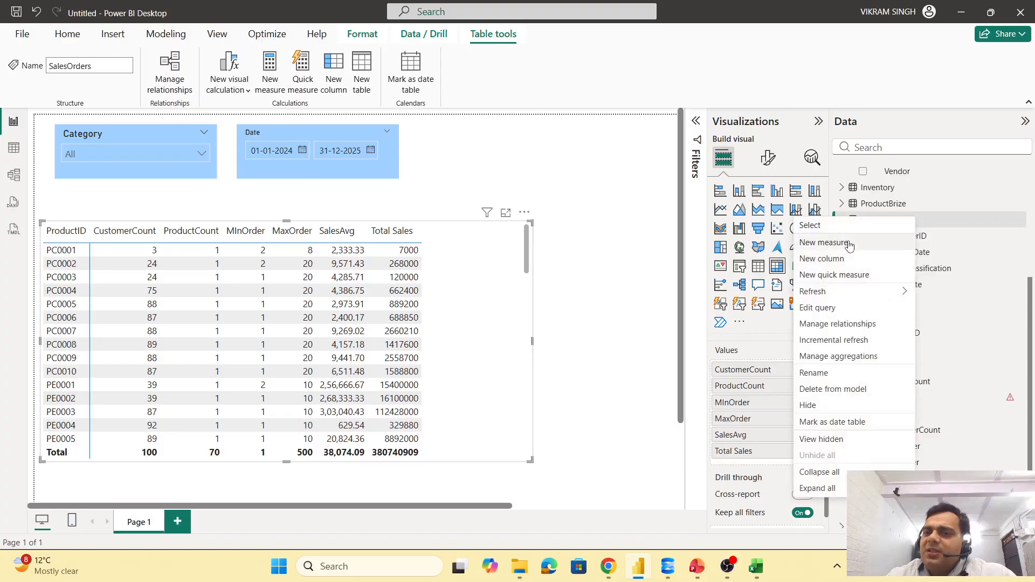
left_click(838, 258)
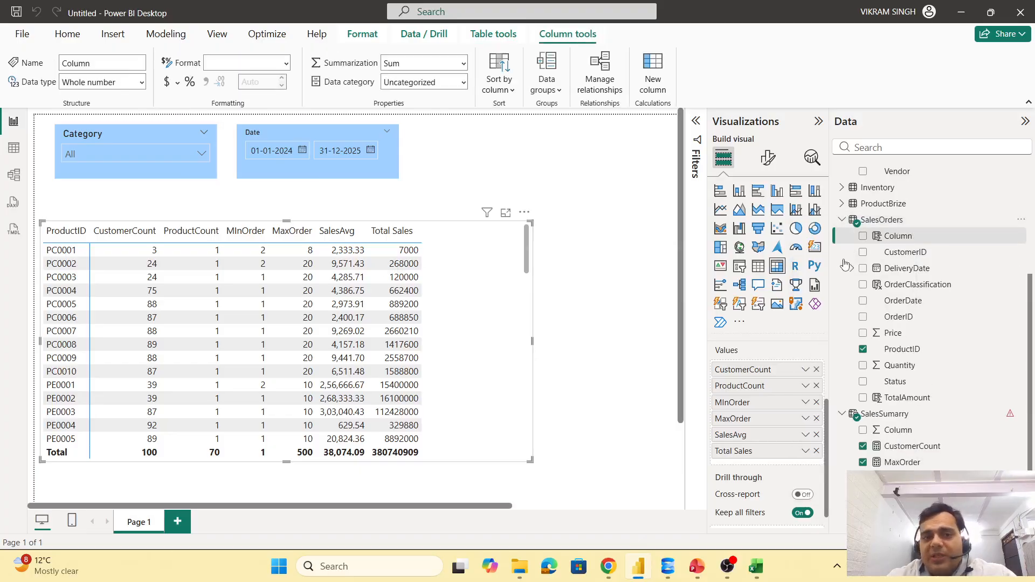
left_click(119, 120)
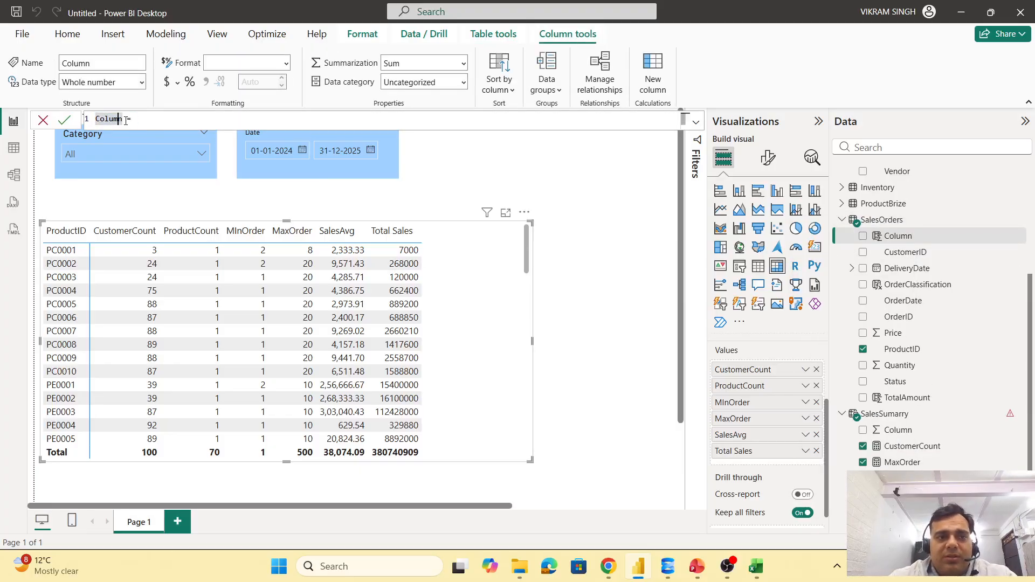
left_click_drag(125, 120, 91, 124)
type("SalesMin")
key("Right")
key("Right")
key("Right")
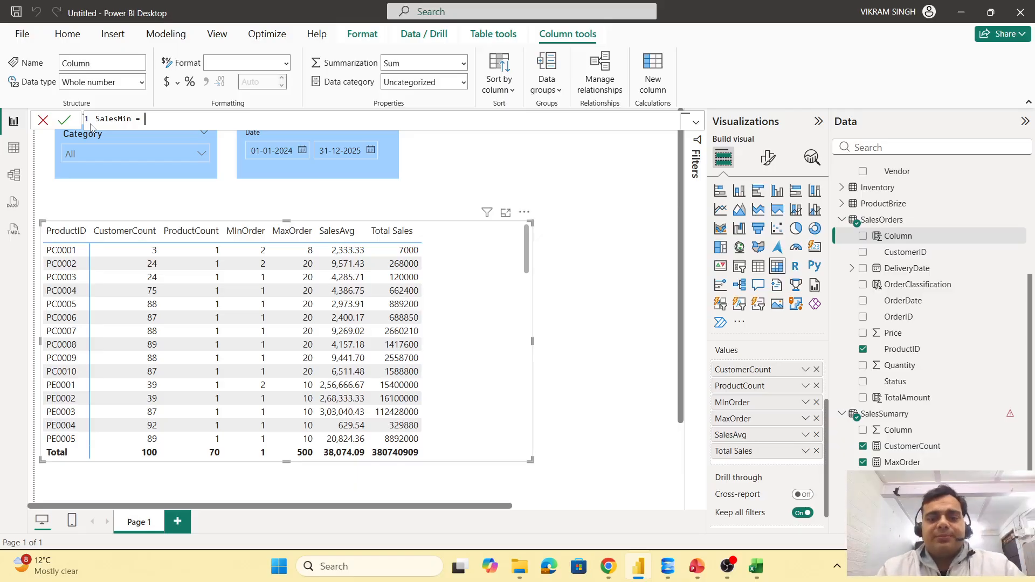
Define SalesMin as the MIN of SalesOrders[TotalAmount] and commit the formula
type("min")
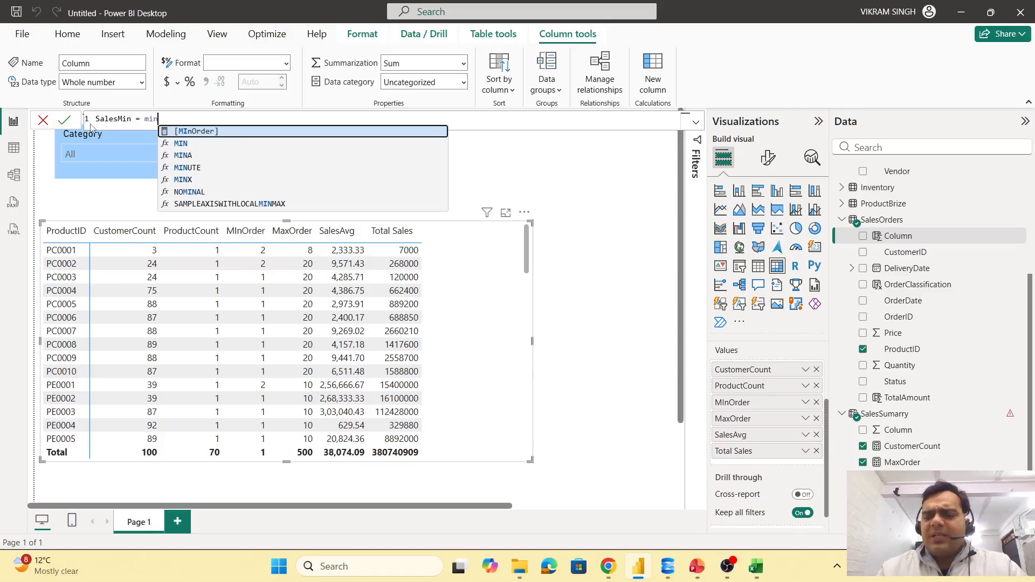
type("(")
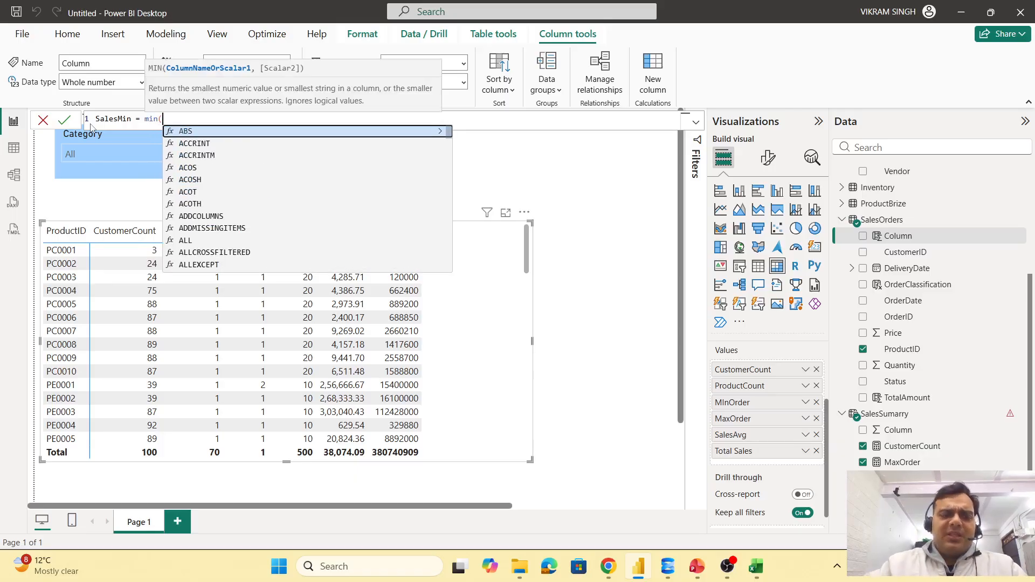
type("sales")
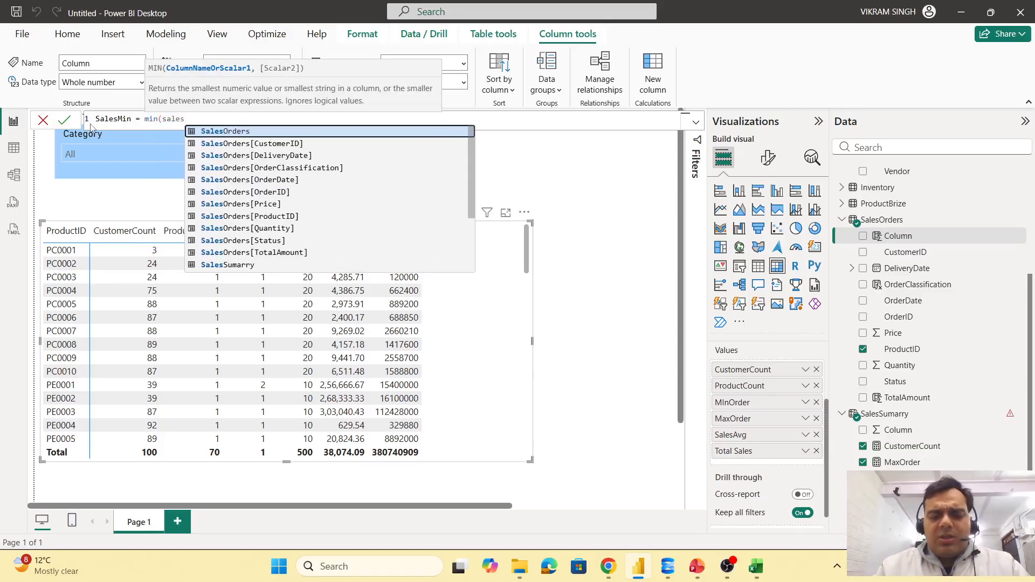
type("order")
key("Down")
key("Down")
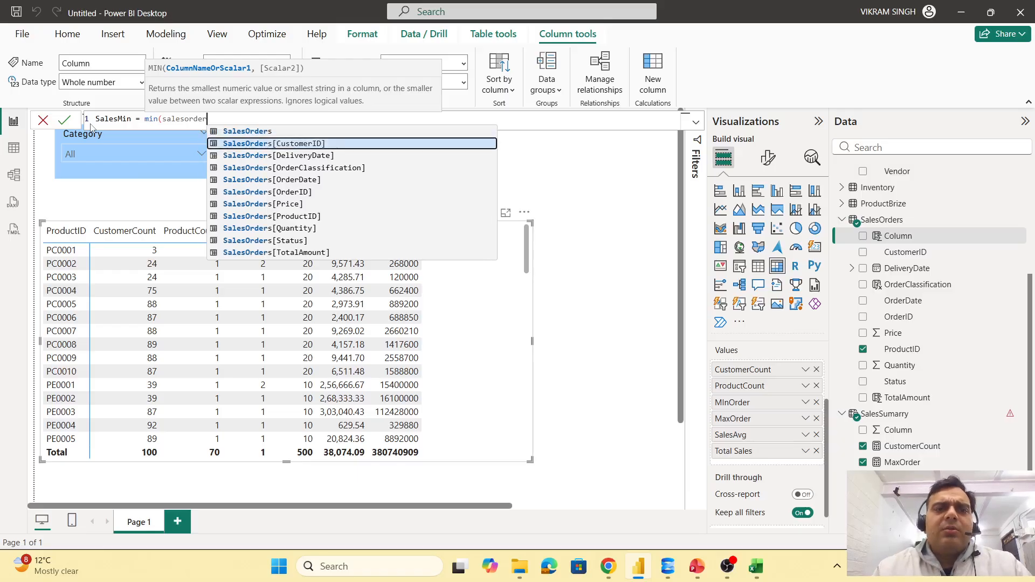
key("Down")
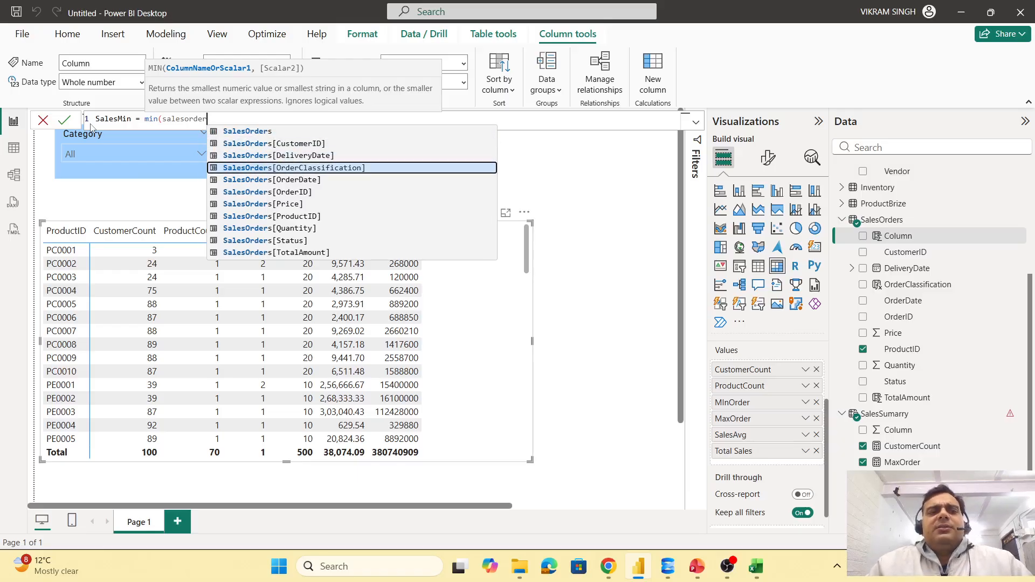
key("Down")
key("Down")
key("Down")
key("Down")
key("Down")
key("Down")
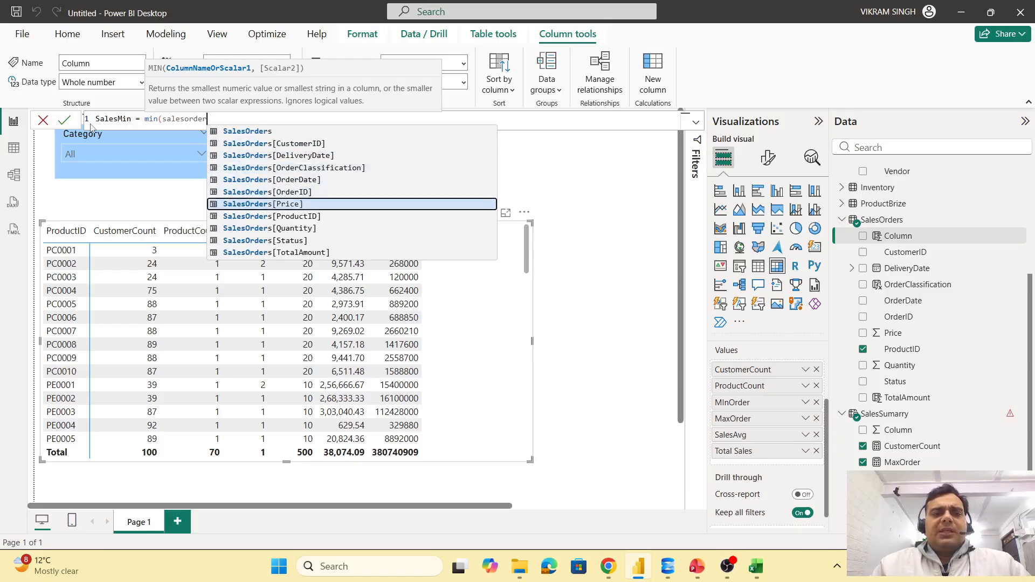
key("Down")
key("Tab")
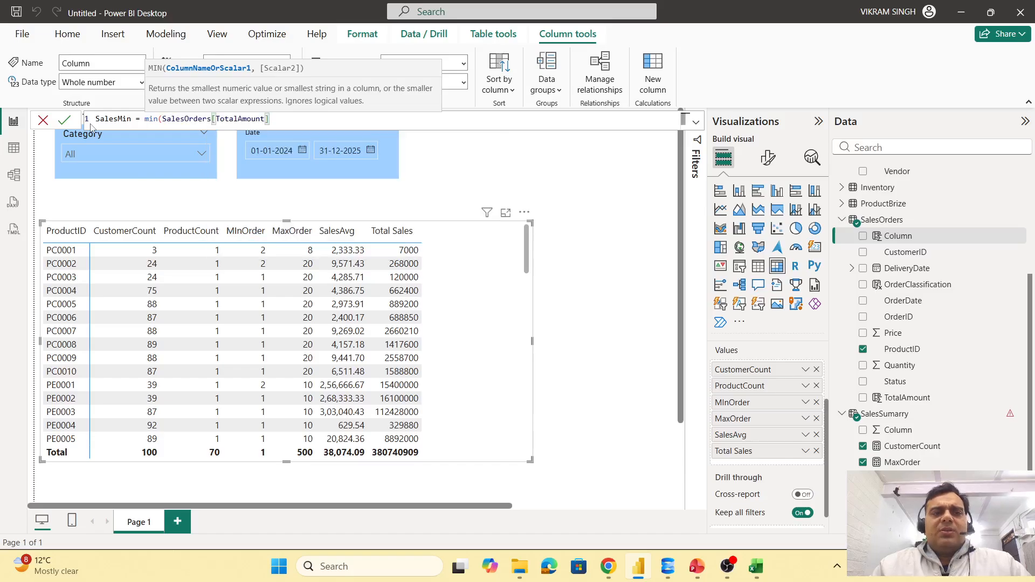
type(")")
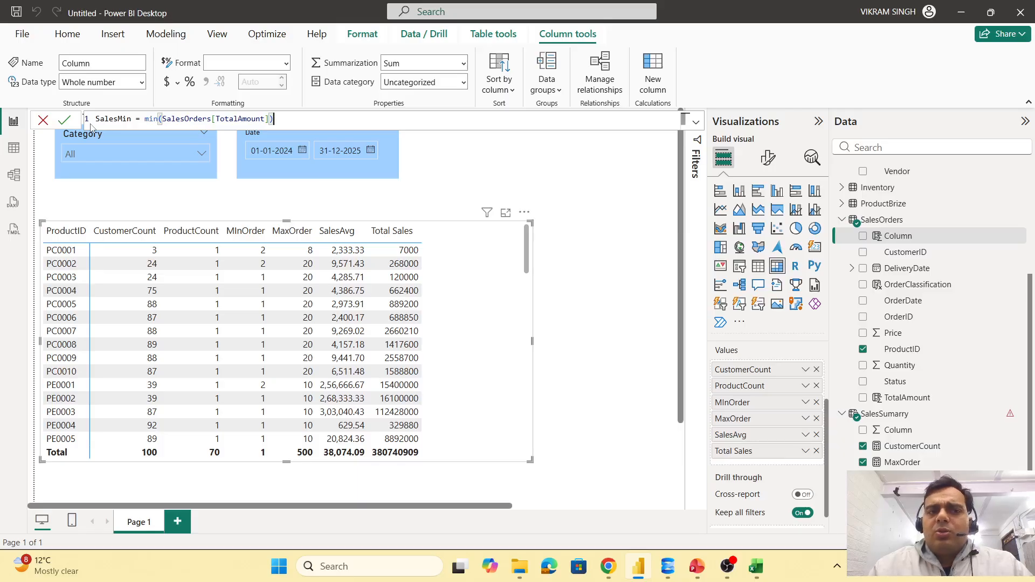
key("Return")
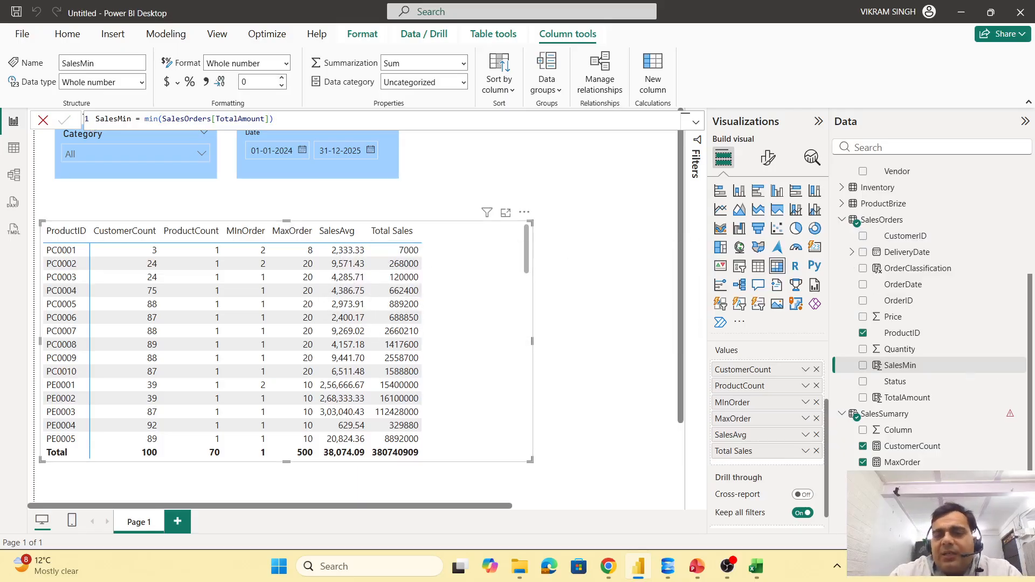
Add the SalesMin column to the matrix values, compare it with the MInOrder measure's formula, and remove it from the matrix
left_click_drag(911, 367, 816, 467)
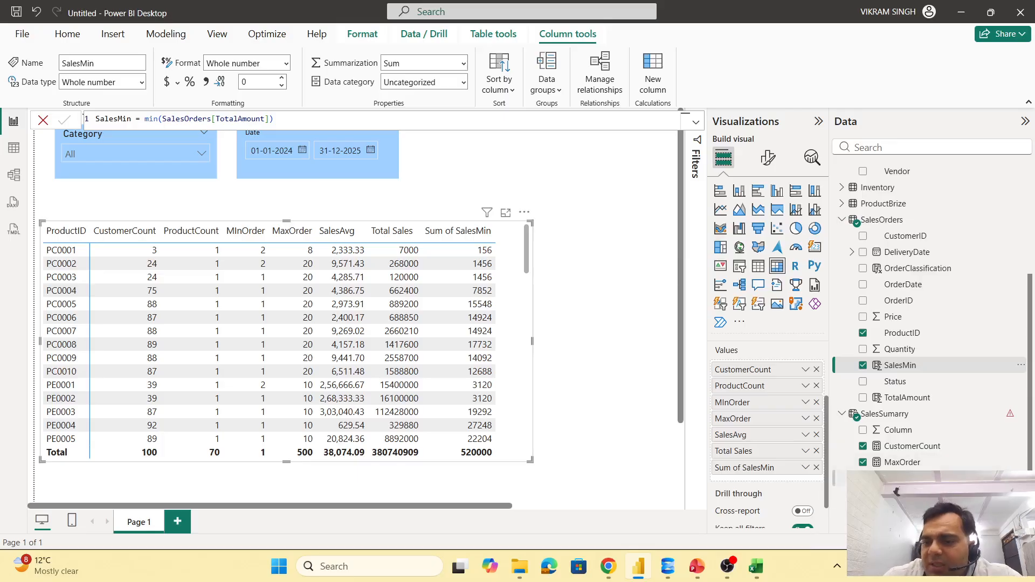
left_click(900, 478)
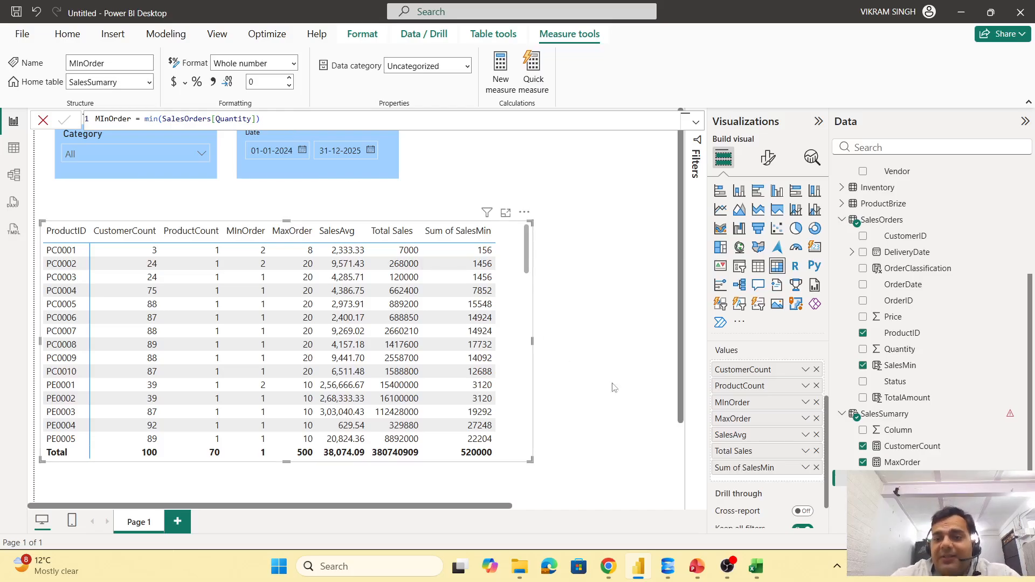
left_click(816, 467)
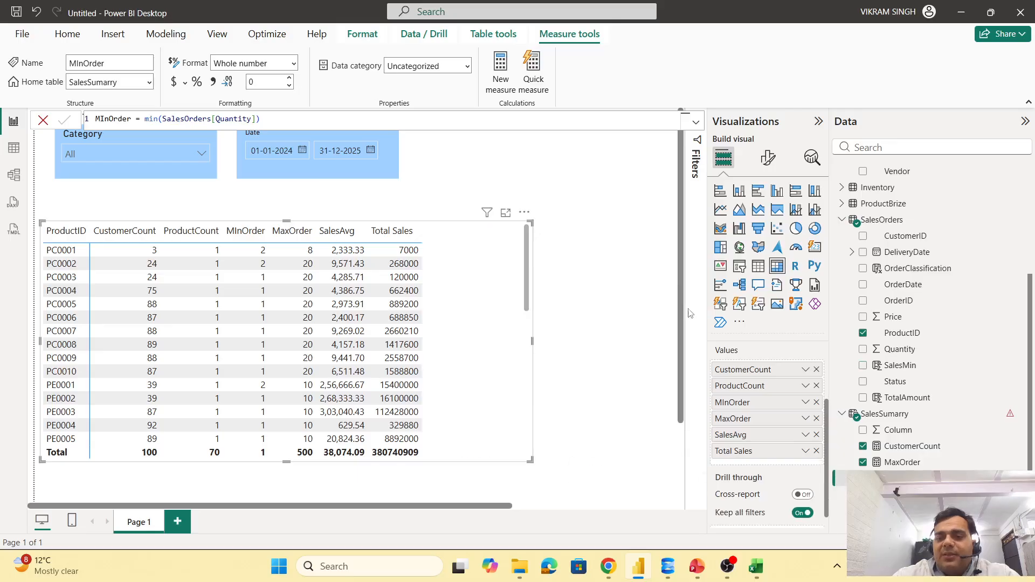